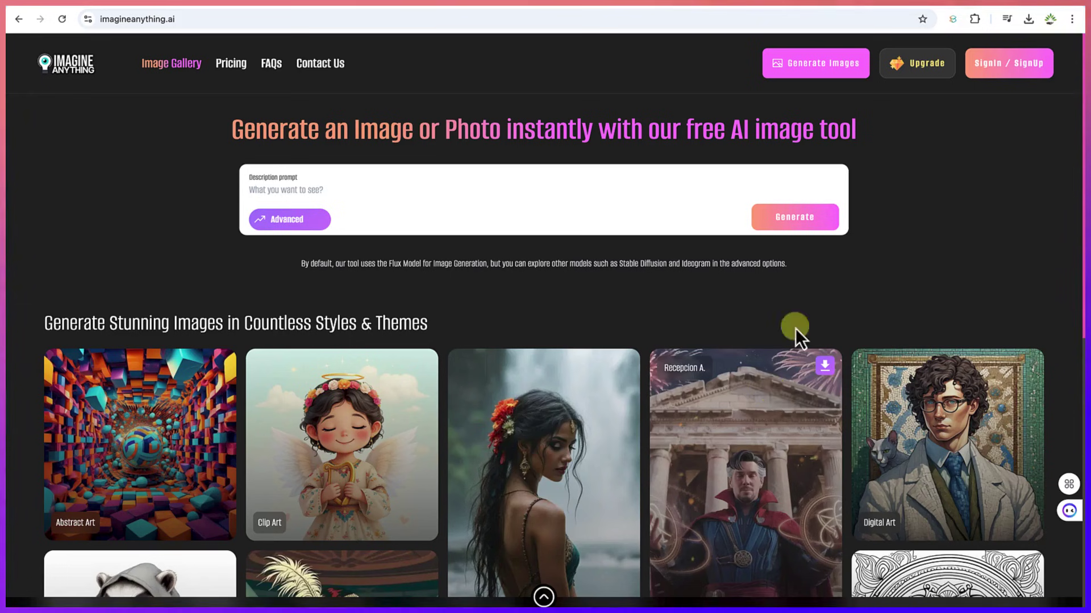
# Scroll past the home page style samples and open the View Full Gallery community page.
pyautogui.scroll(-8, 877, 347)
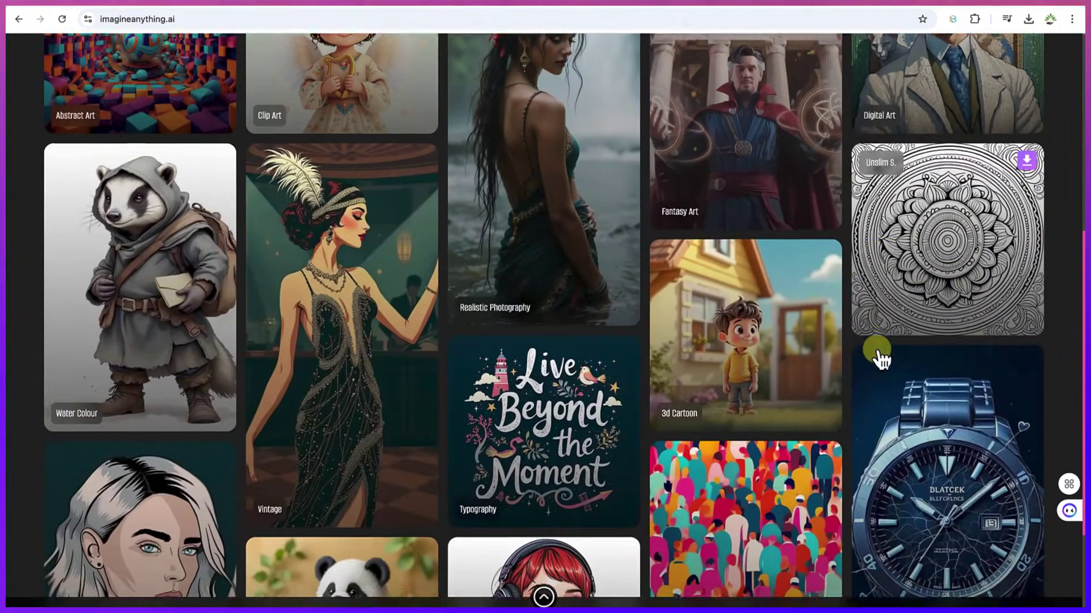
pyautogui.scroll(-3, 880, 357)
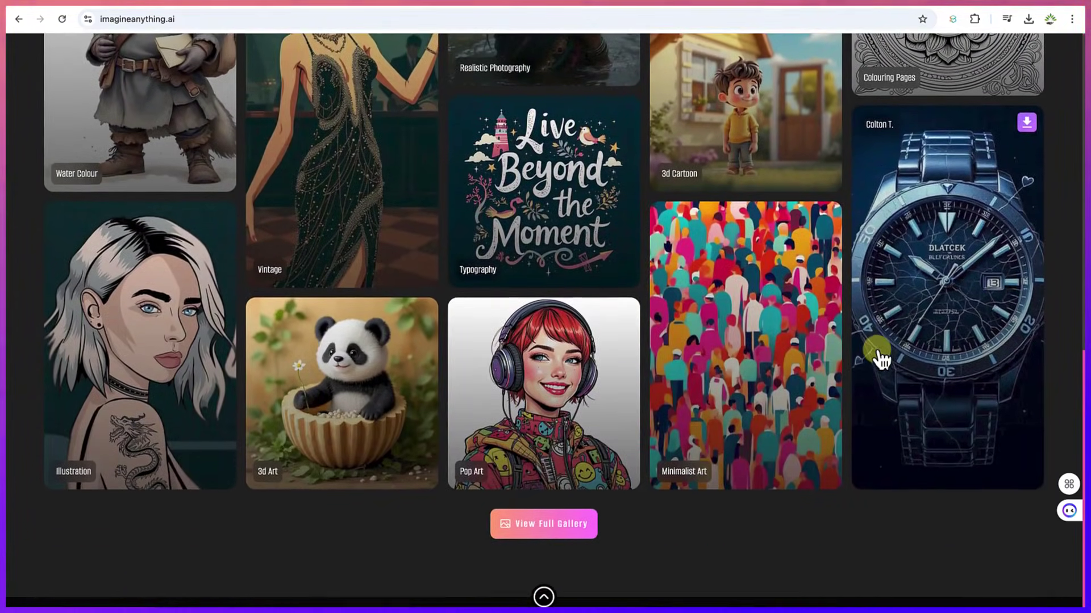
pyautogui.click(573, 534)
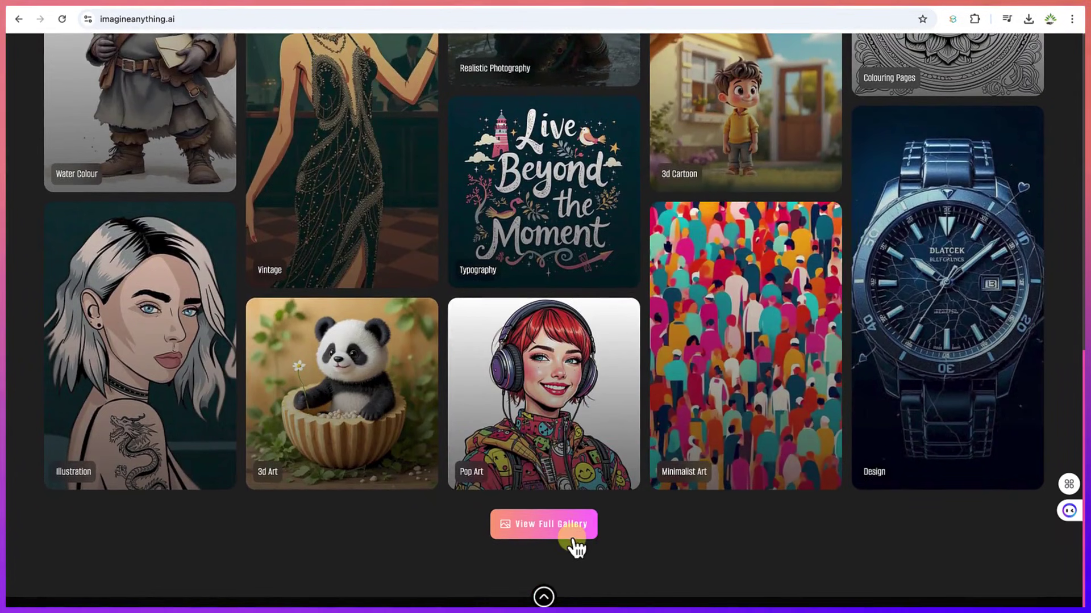
pyautogui.scroll(-7, 585, 521)
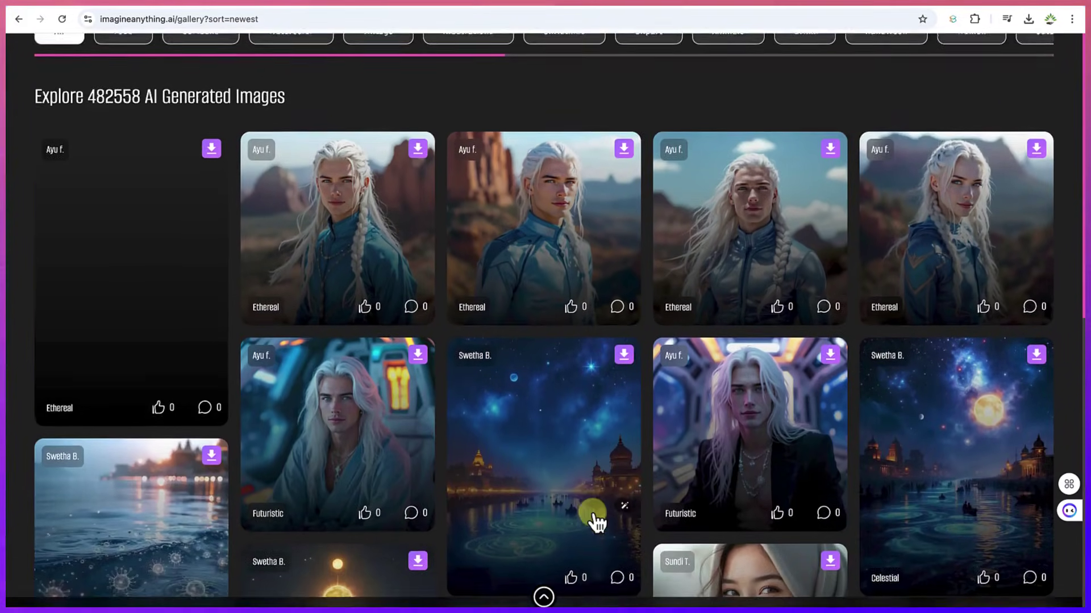
pyautogui.scroll(-4, 689, 377)
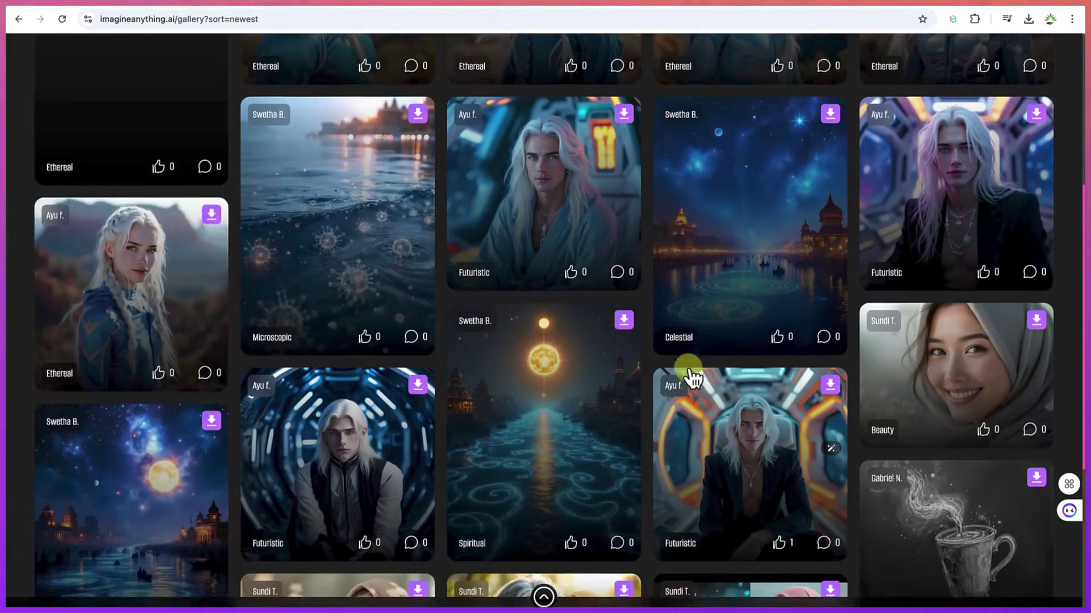
pyautogui.scroll(-4, 689, 377)
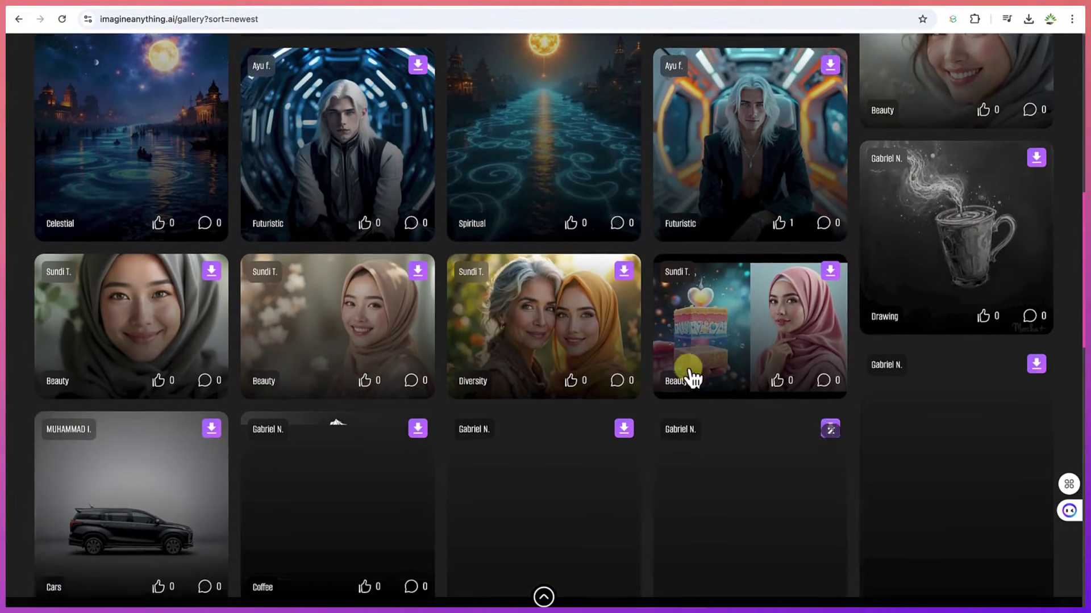
pyautogui.scroll(-5, 689, 377)
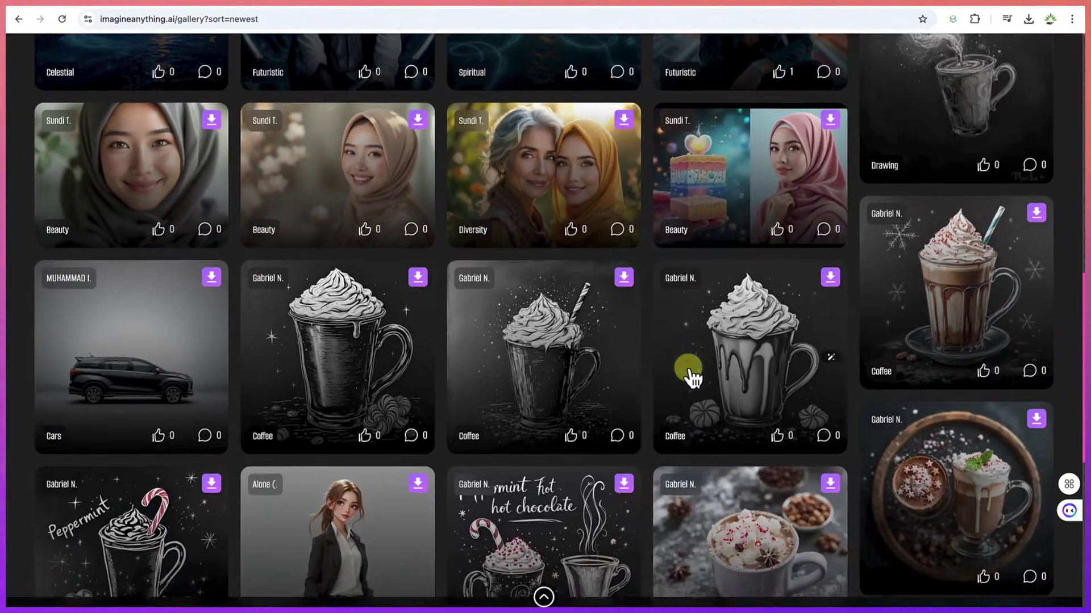
pyautogui.scroll(10, 689, 377)
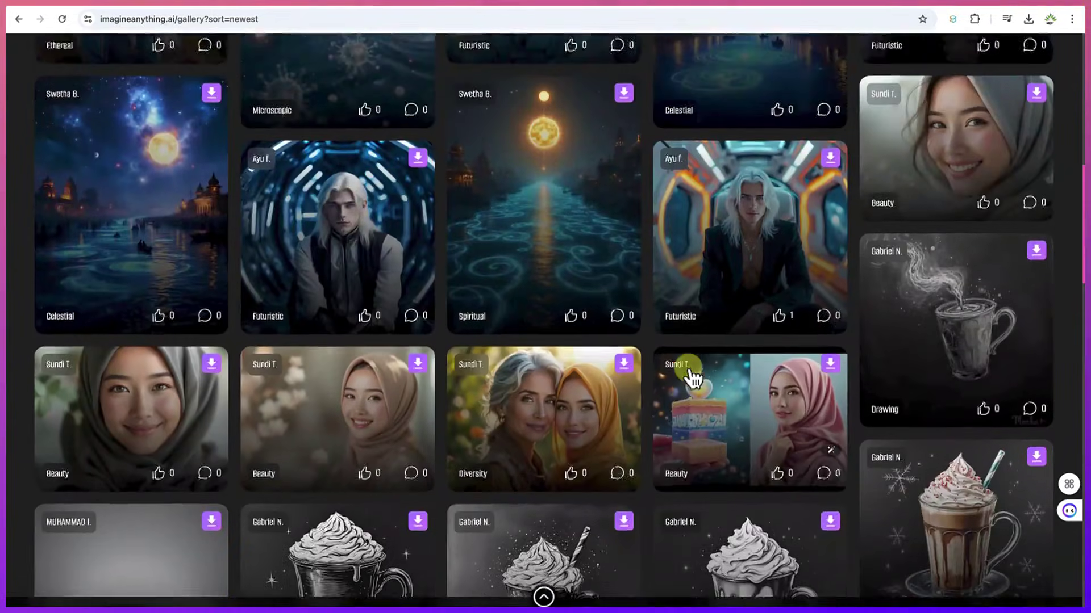
pyautogui.scroll(3, 689, 377)
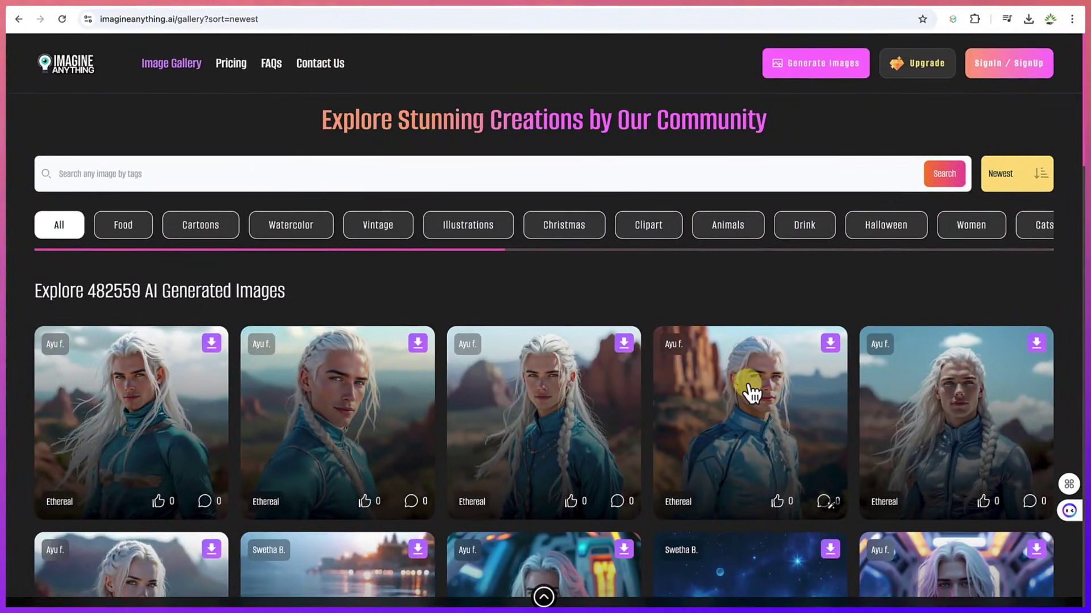
pyautogui.scroll(-7, 753, 420)
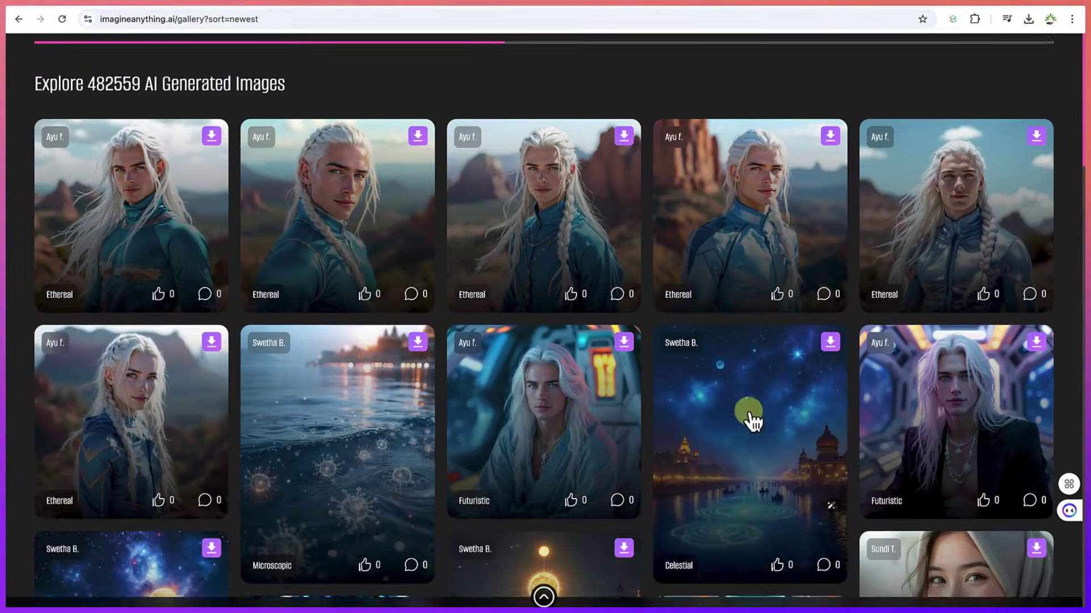
pyautogui.scroll(-10, 754, 420)
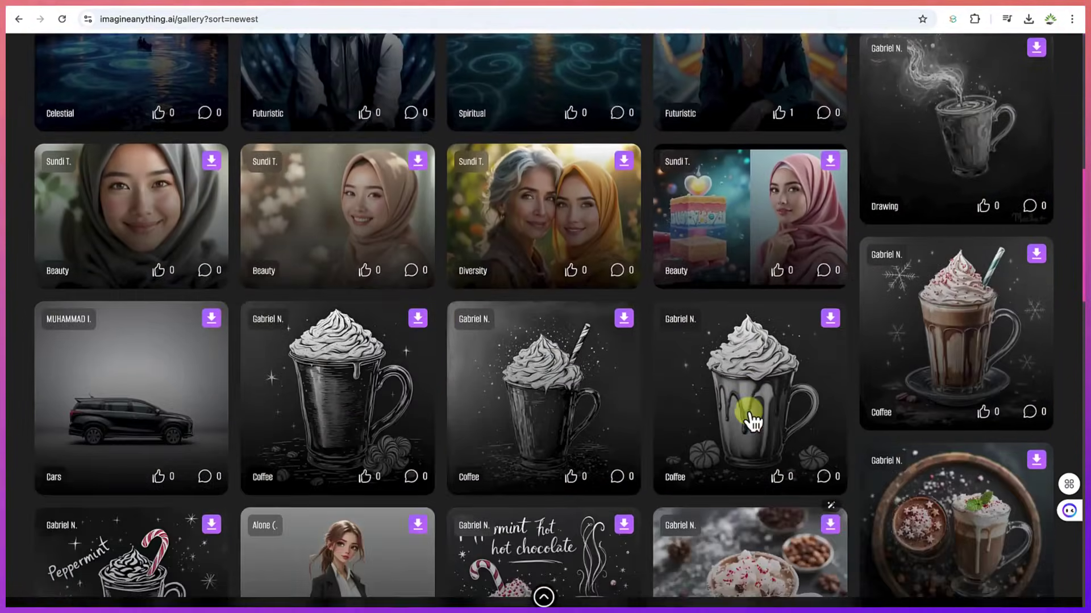
pyautogui.scroll(-2, 753, 421)
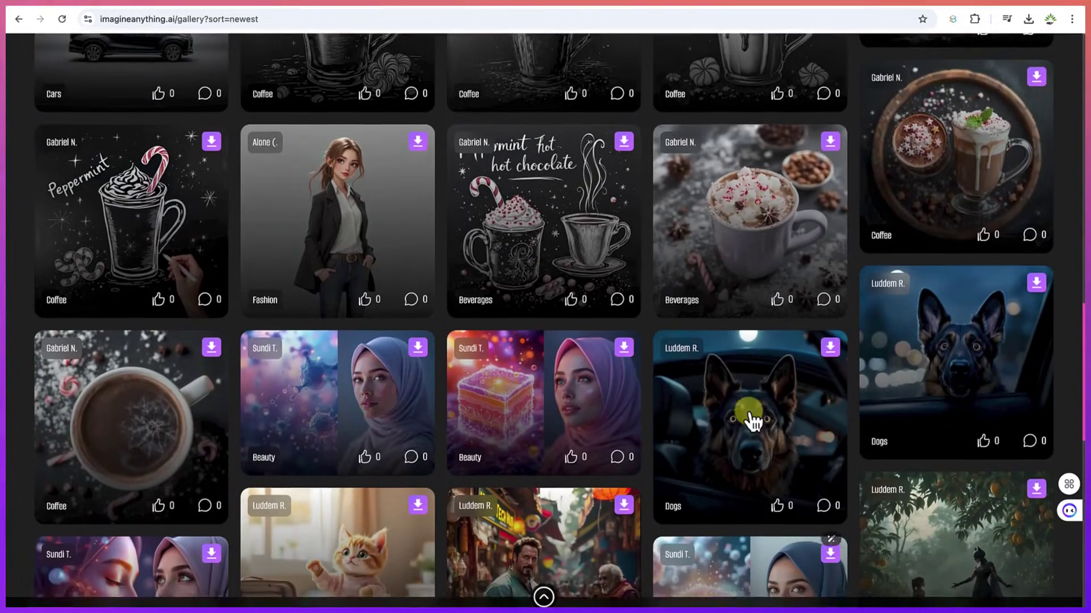
pyautogui.scroll(-3, 753, 420)
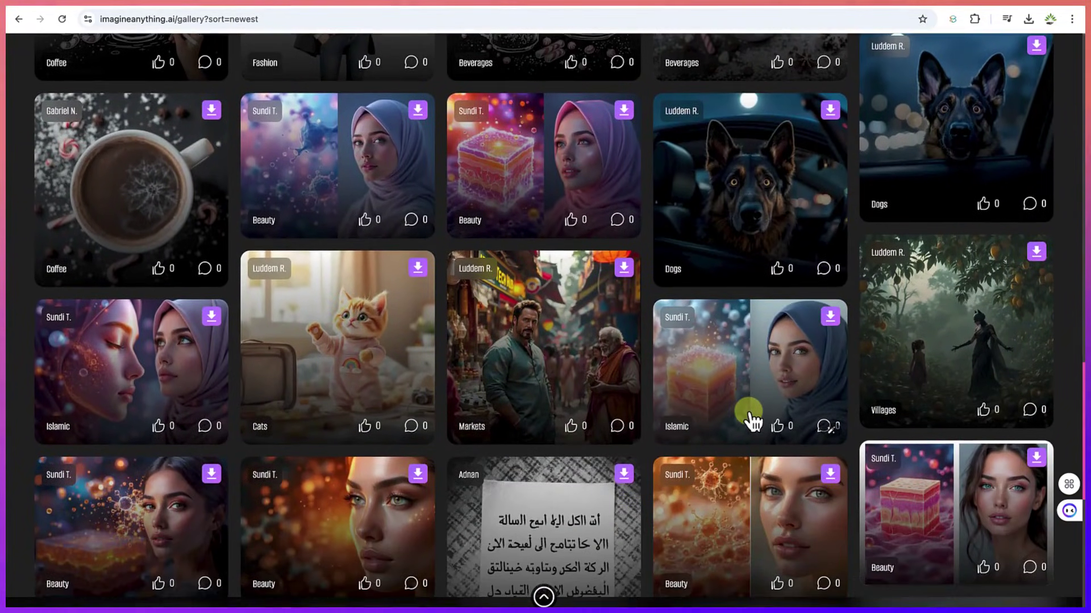
pyautogui.scroll(-2, 753, 420)
pyautogui.scroll(-1, 710, 415)
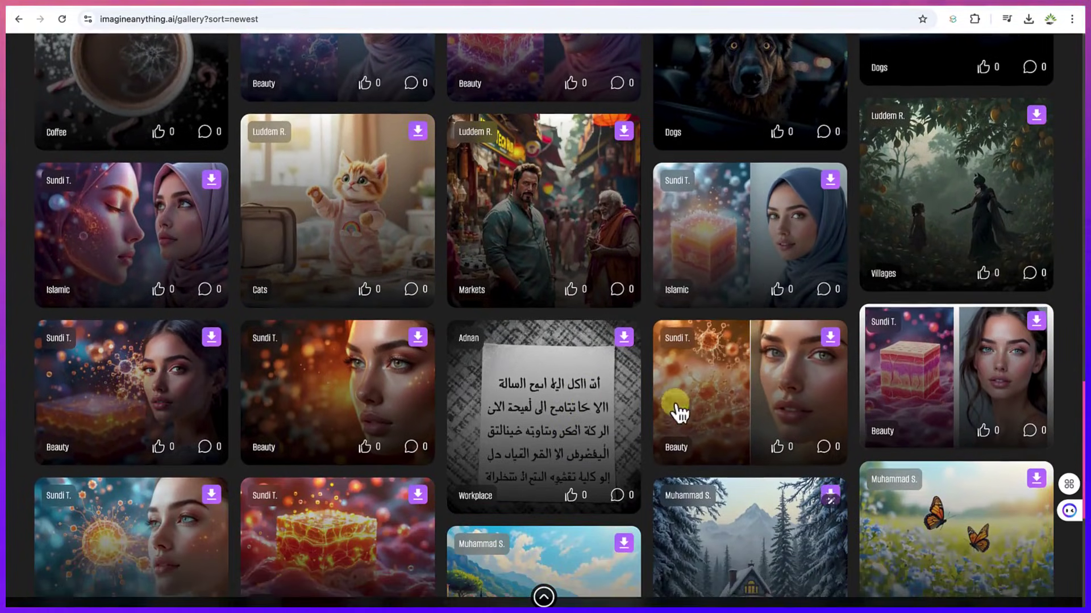
pyautogui.scroll(-3, 579, 412)
pyautogui.scroll(-3, 578, 419)
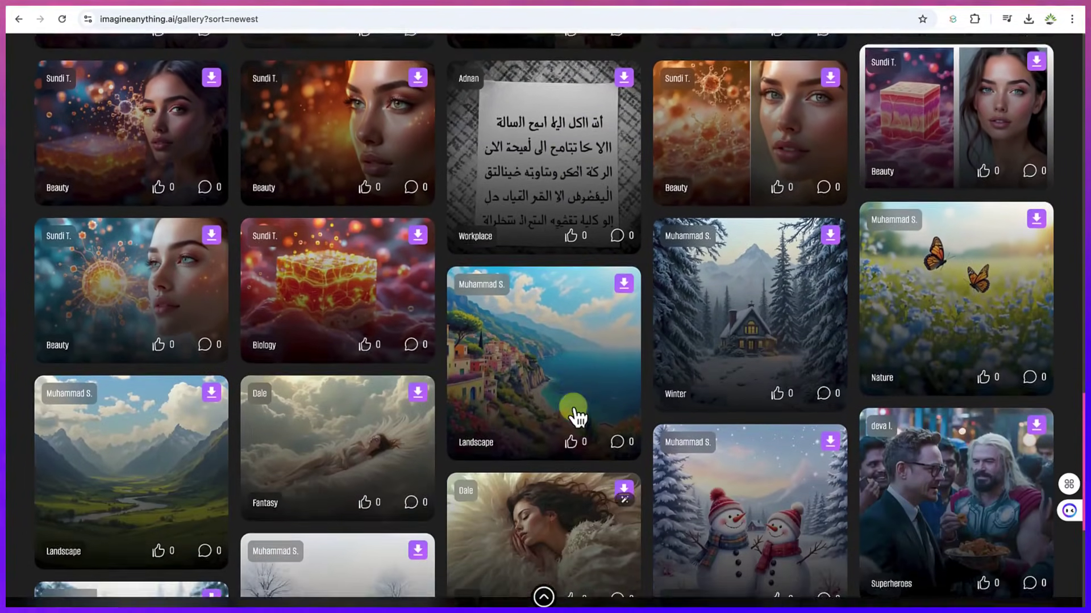
pyautogui.press('super+r')
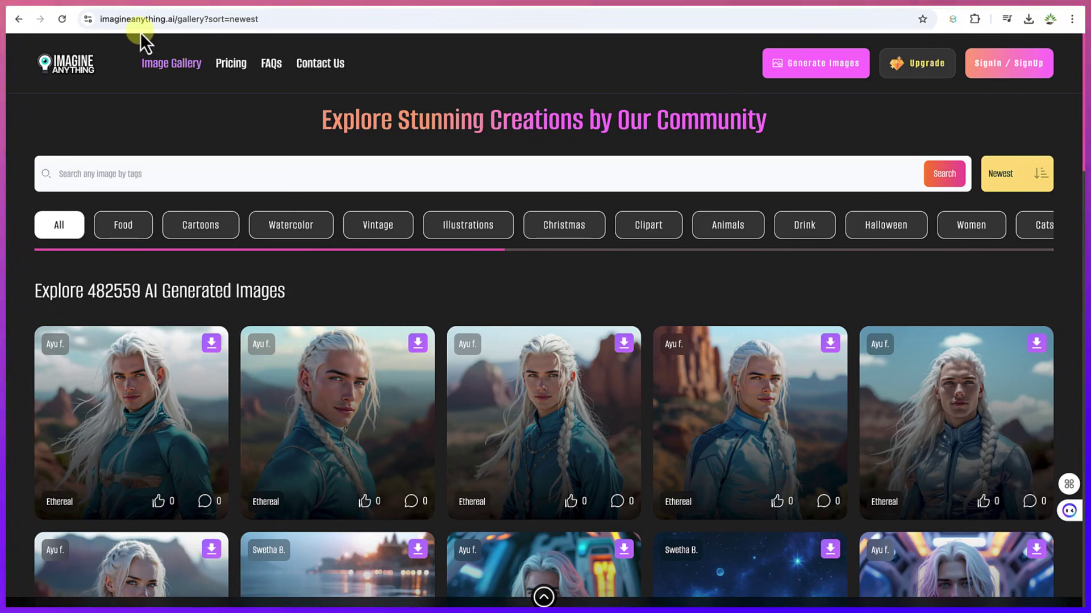
pyautogui.click(124, 18)
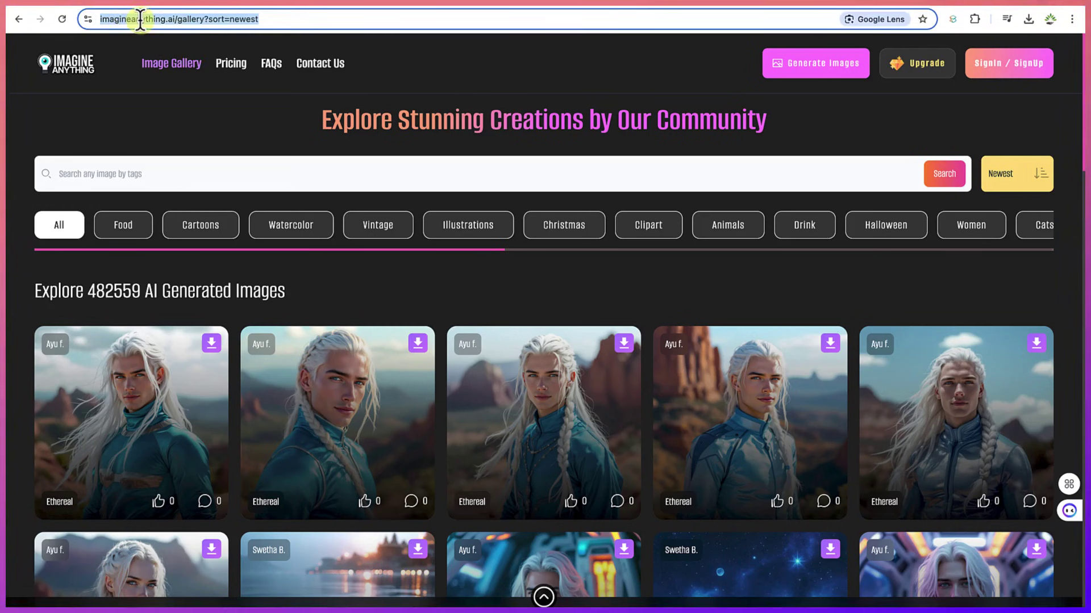
pyautogui.click(139, 19)
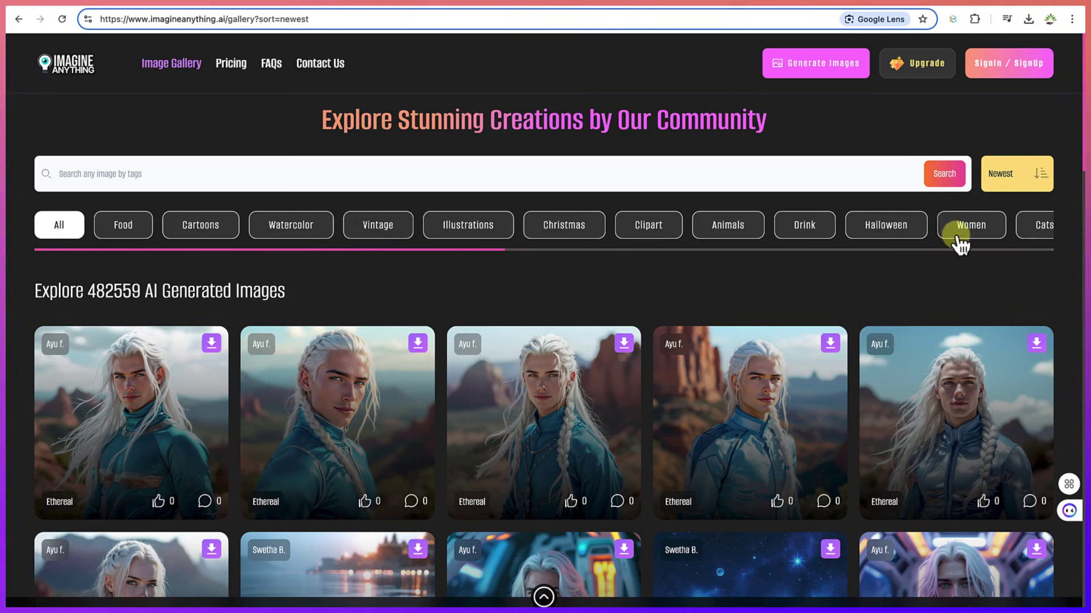
pyautogui.scroll(-12, 420, 502)
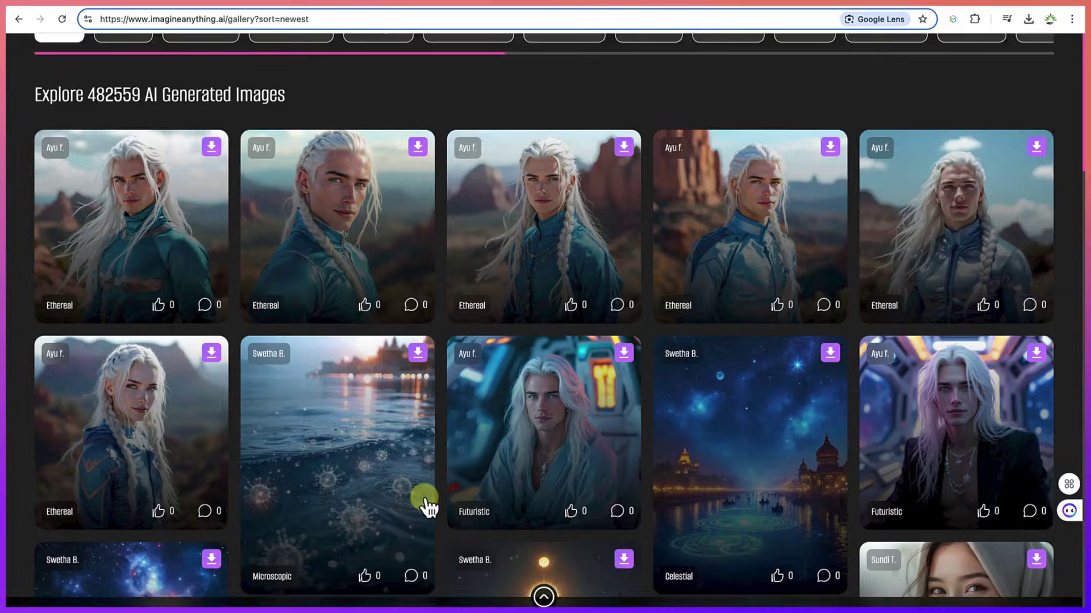
pyautogui.scroll(-6, 426, 502)
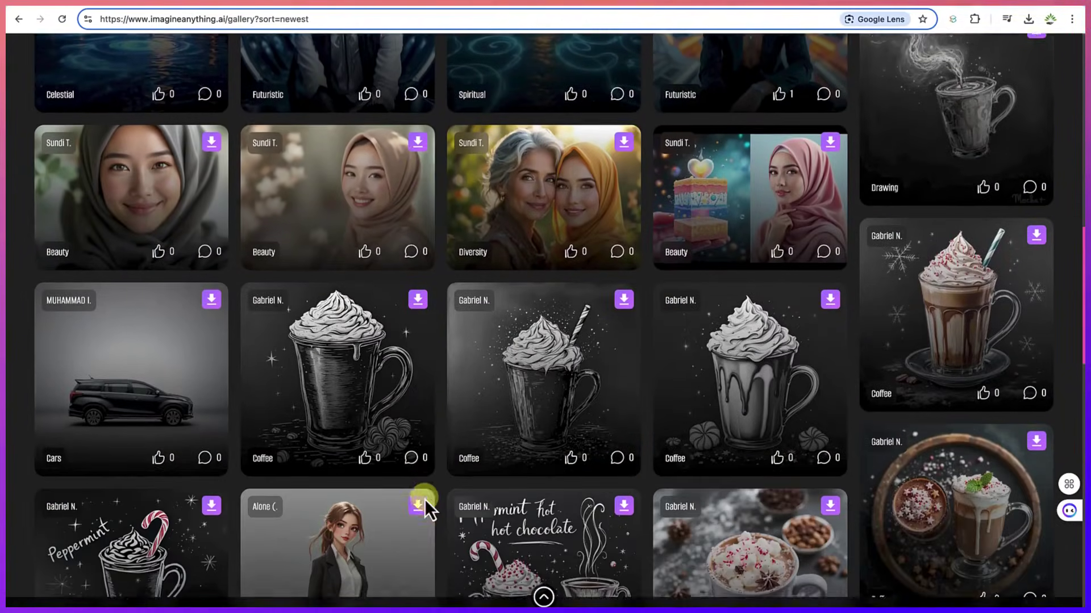
pyautogui.scroll(-7, 426, 506)
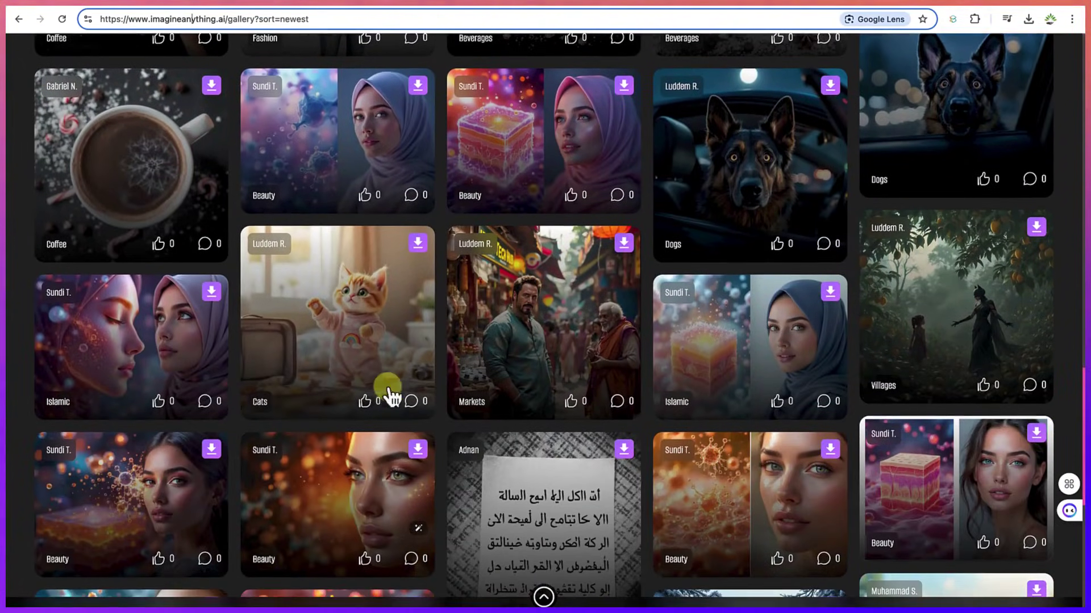
# Open the Free Orange Tabby Kitten Image page and highlight its prompt text to read it.
pyautogui.click(376, 321)
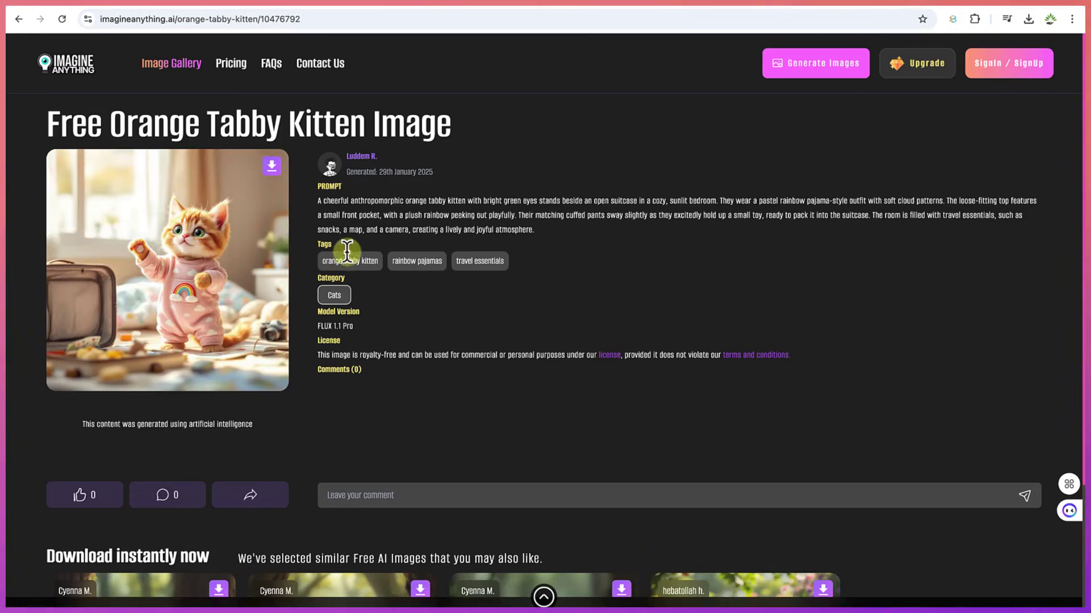
pyautogui.moveTo(315, 202); pyautogui.dragTo(542, 228)
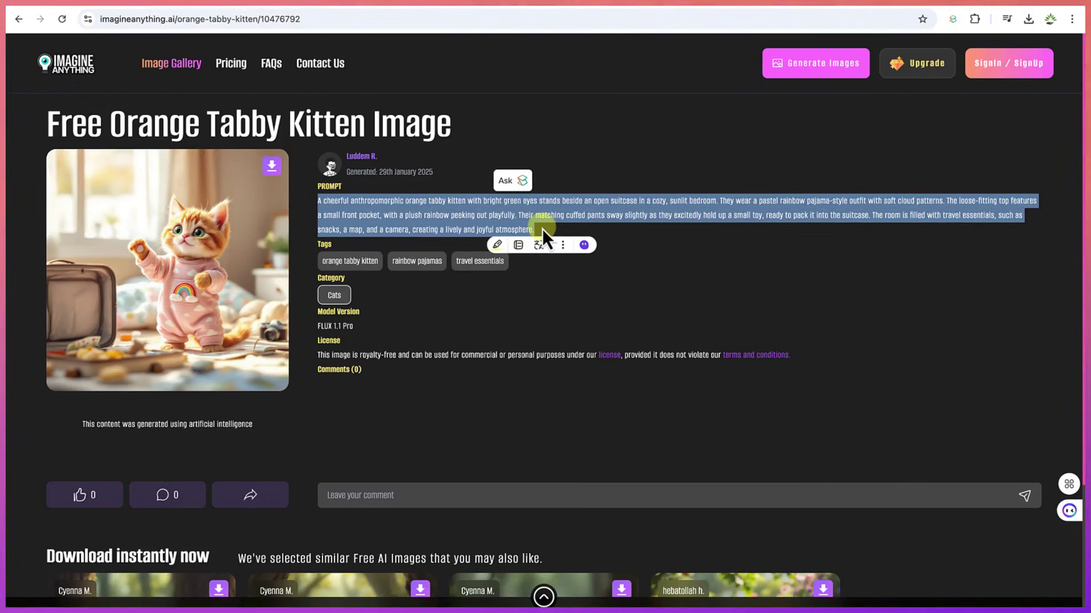
pyautogui.click(669, 284)
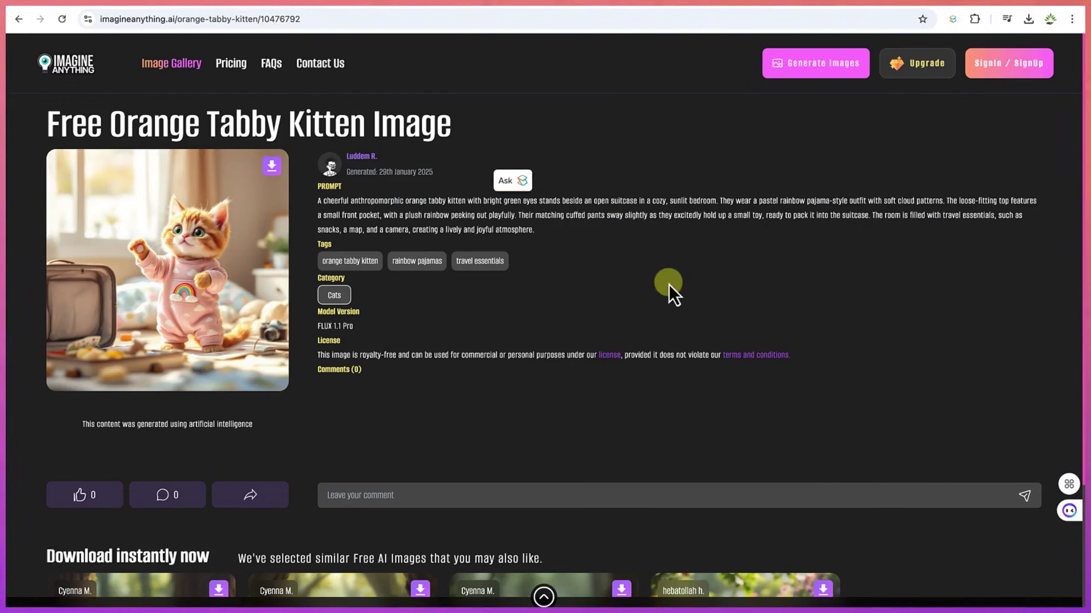
pyautogui.moveTo(239, 344)
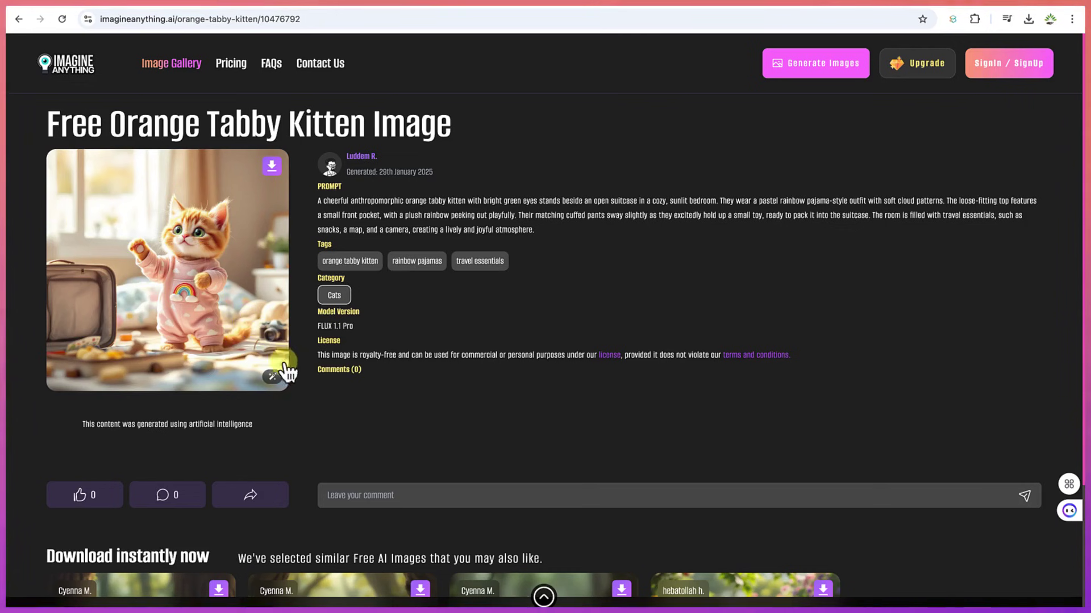
# Back on the home page, paste the monkey-holding-a-message-card prompt and show the Advanced options.
pyautogui.click(75, 63)
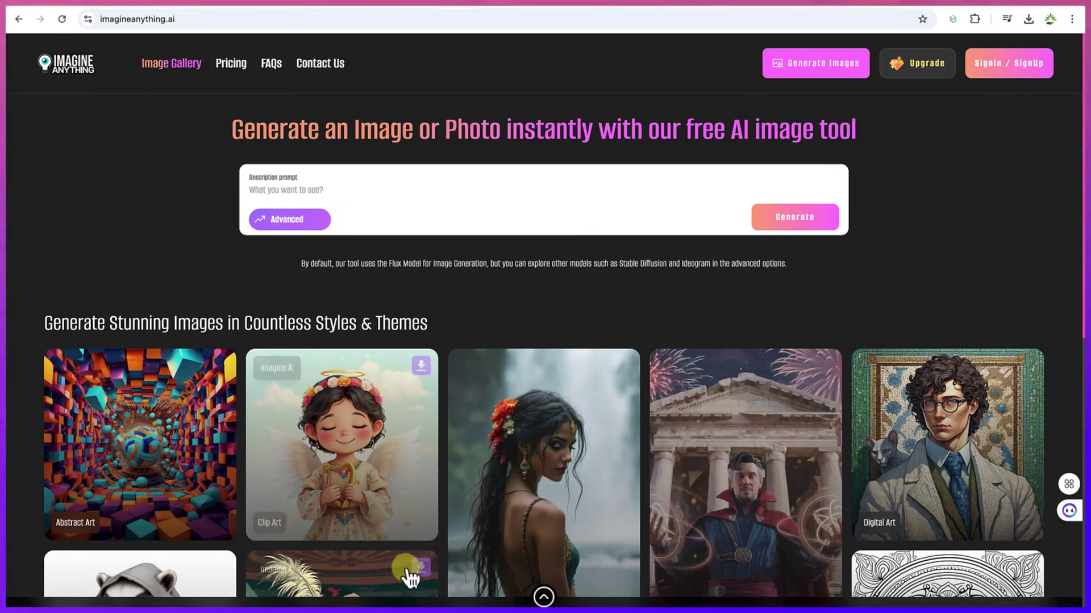
pyautogui.click(331, 189)
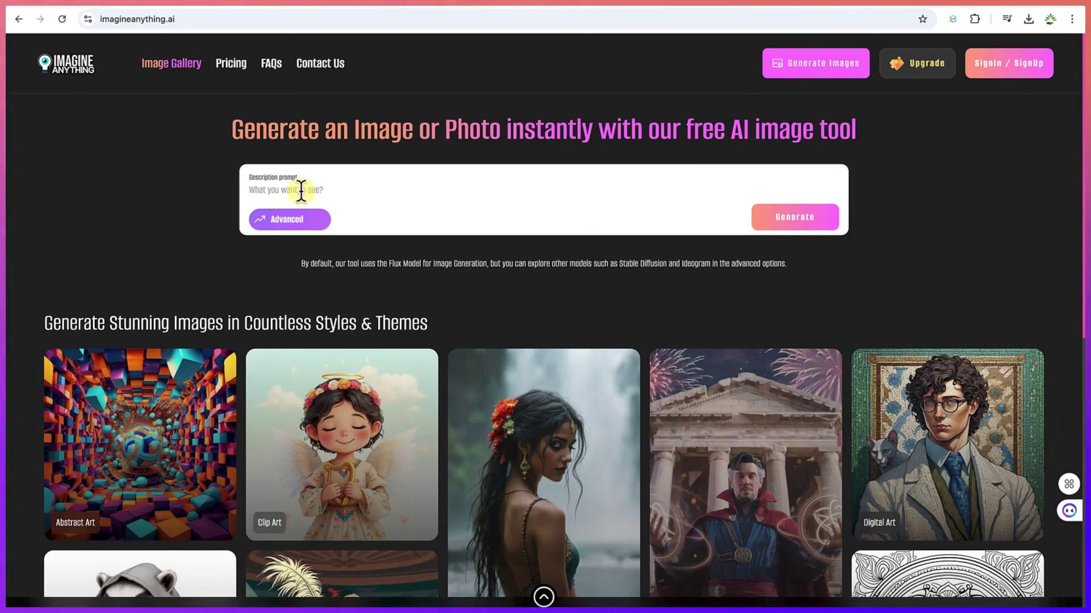
pyautogui.write('A picture of a monkey holding the card: I love Dr. Rasheed')
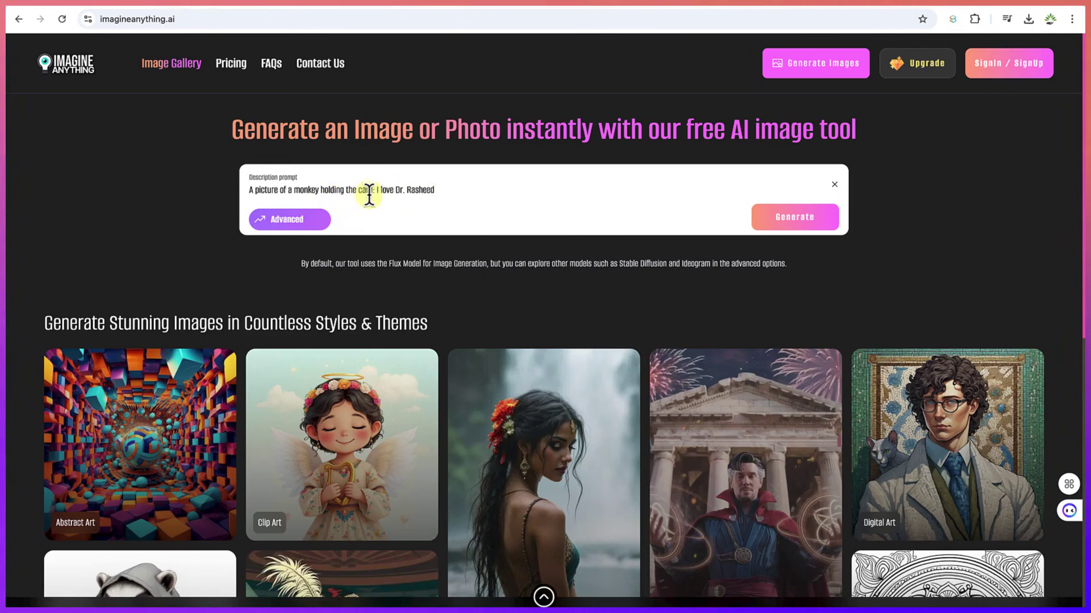
pyautogui.click(284, 220)
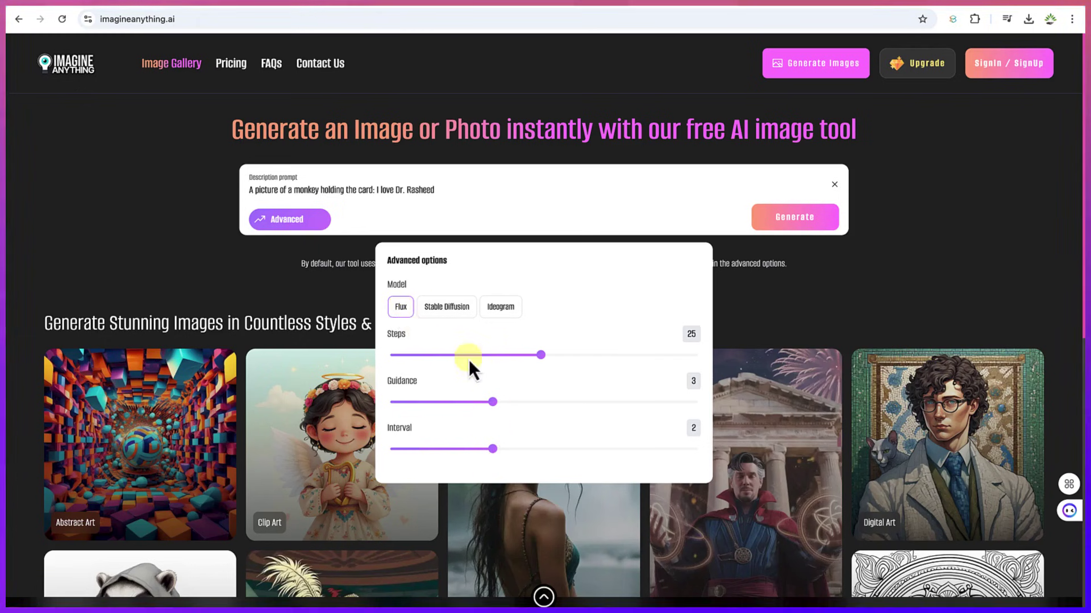
pyautogui.click(446, 310)
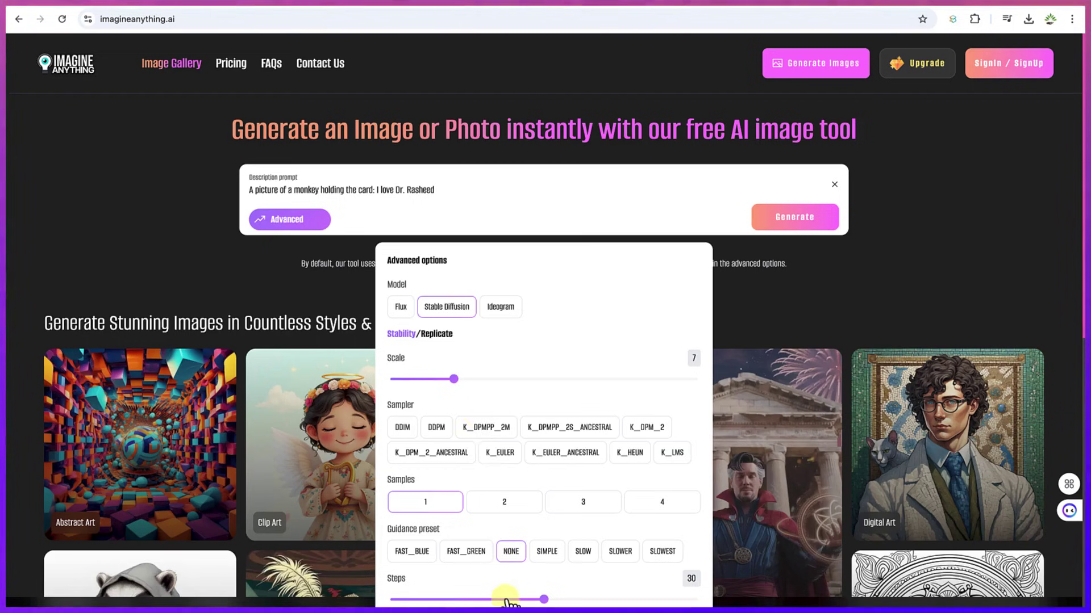
pyautogui.scroll(-3, 513, 571)
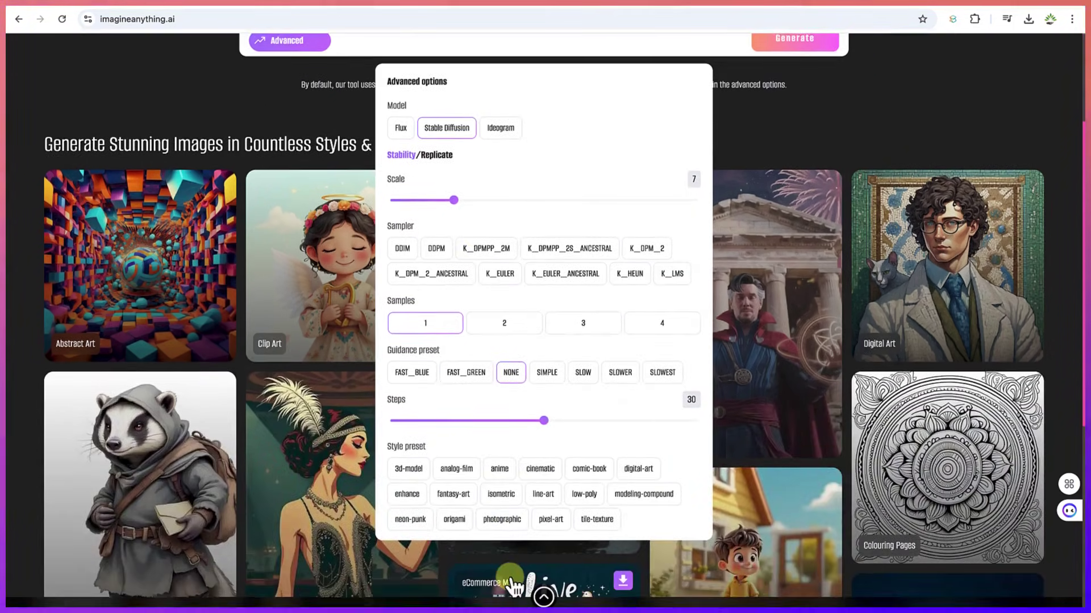
pyautogui.scroll(3, 514, 585)
pyautogui.click(498, 309)
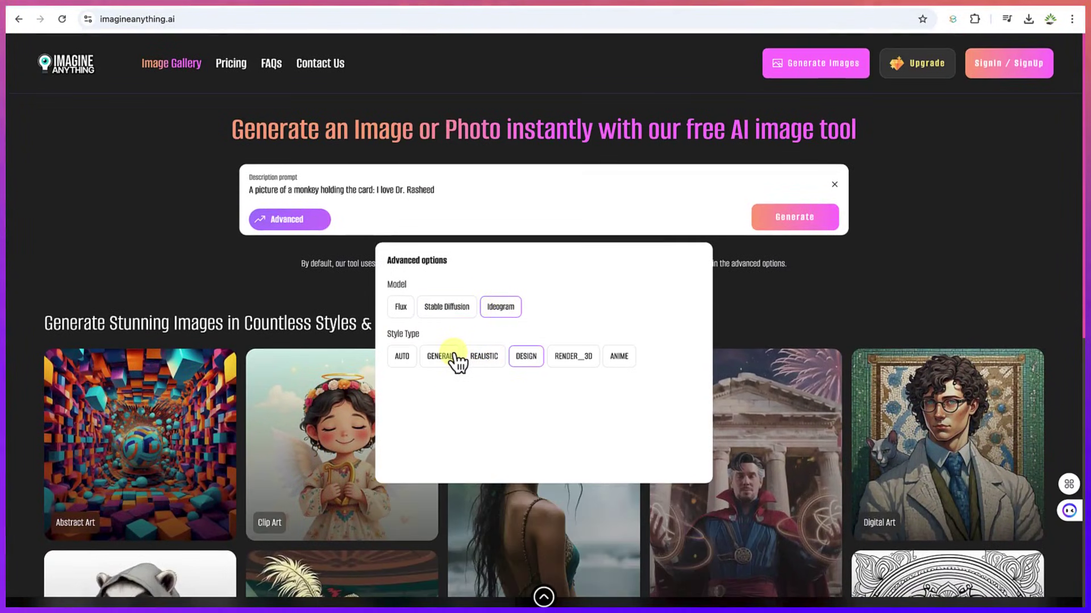
pyautogui.click(401, 310)
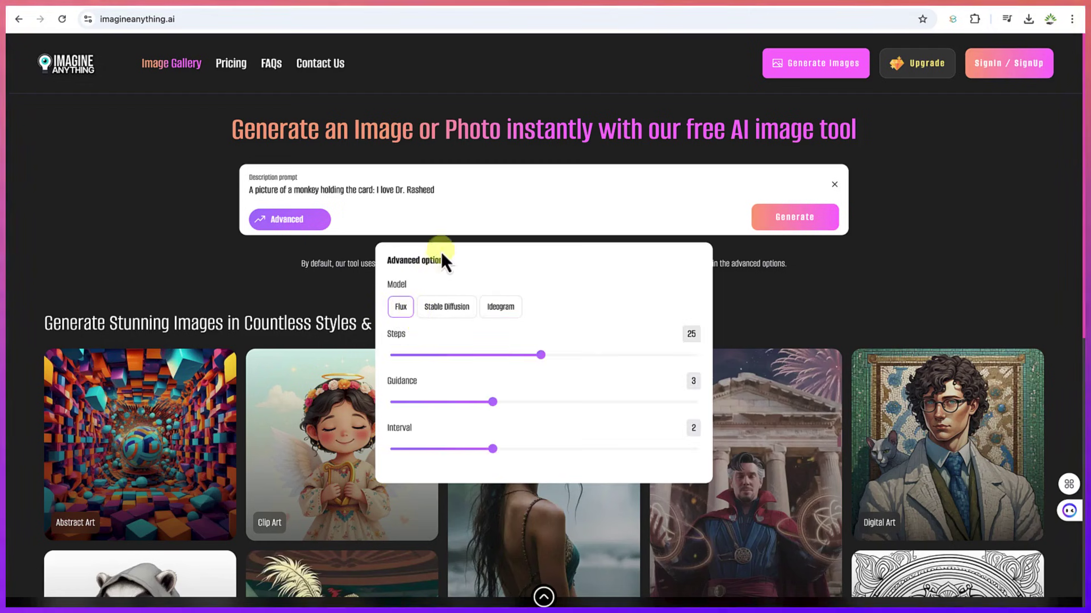
pyautogui.click(464, 190)
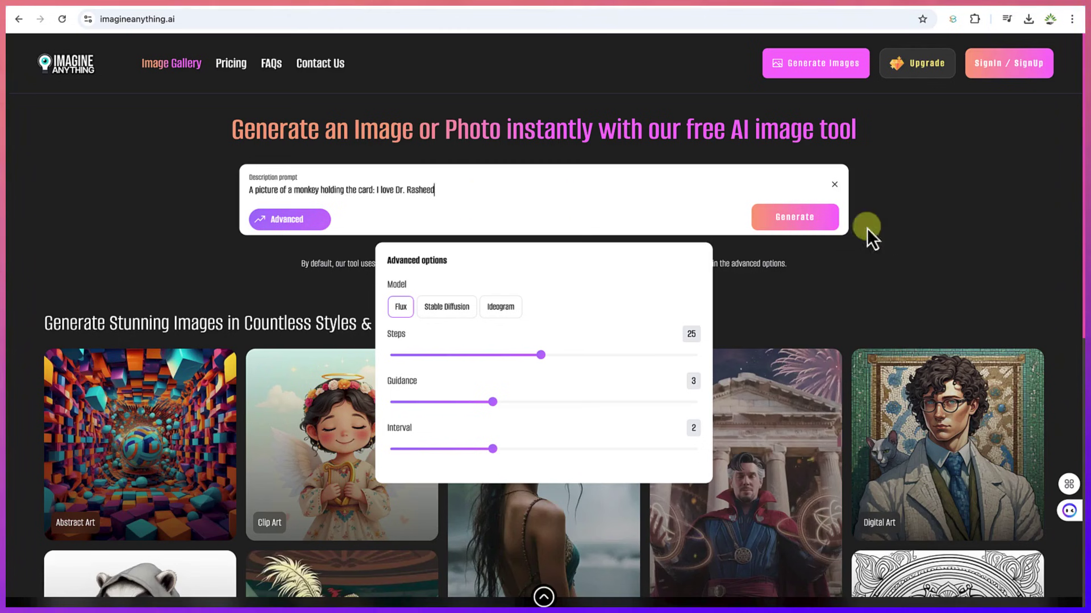
# Start generating, then sign in with Google from the Login/Register popup.
pyautogui.click(782, 230)
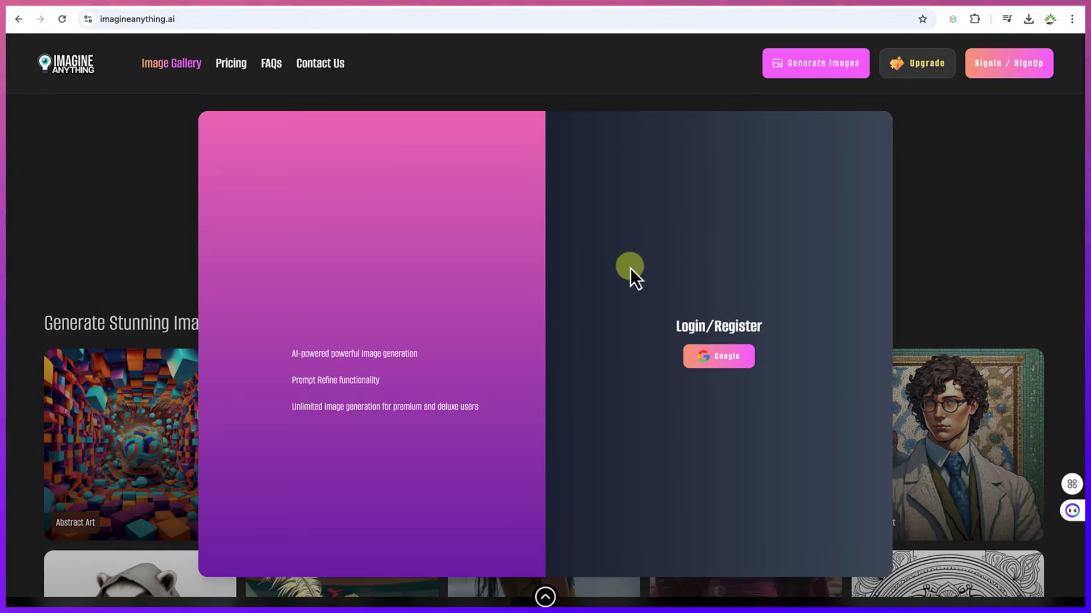
pyautogui.click(725, 363)
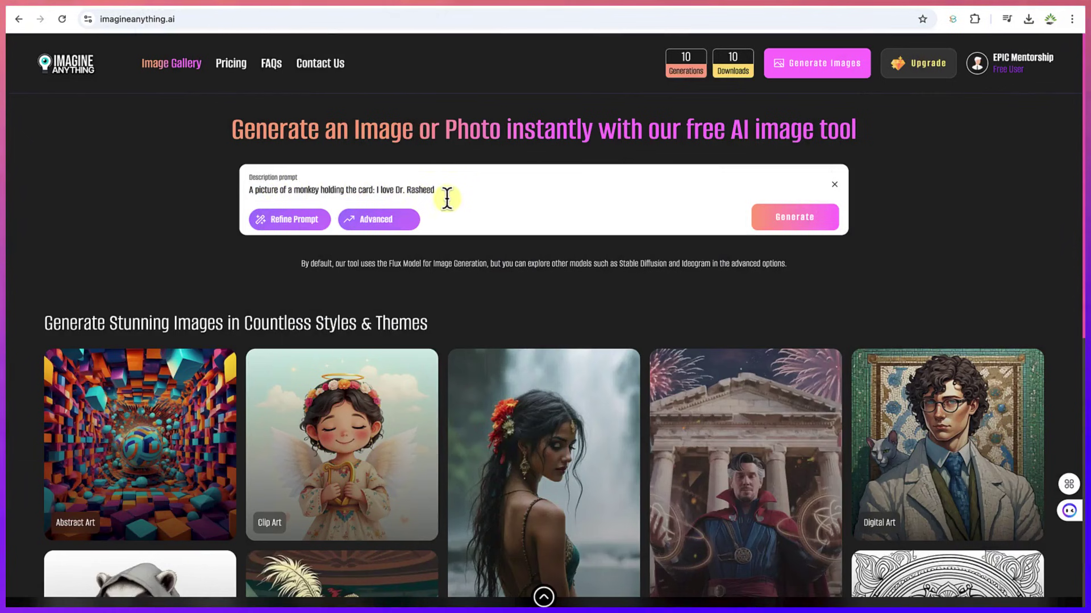
# Refine the monkey prompt into a detailed rainforest digital-art scene, keeping Flux selected.
pyautogui.click(302, 226)
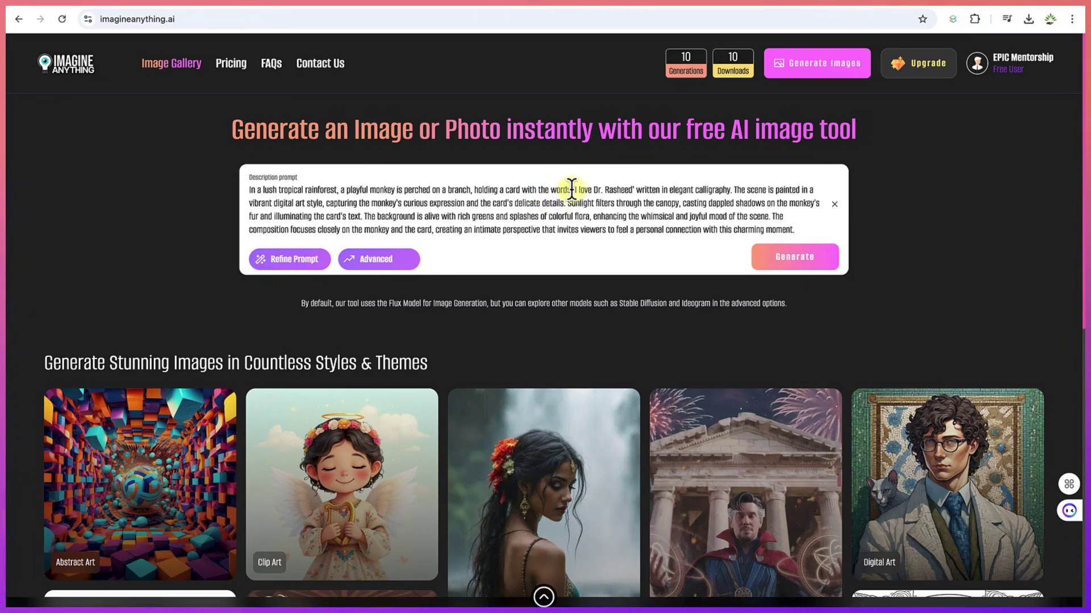
pyautogui.moveTo(575, 189); pyautogui.dragTo(634, 189)
pyautogui.click(731, 217)
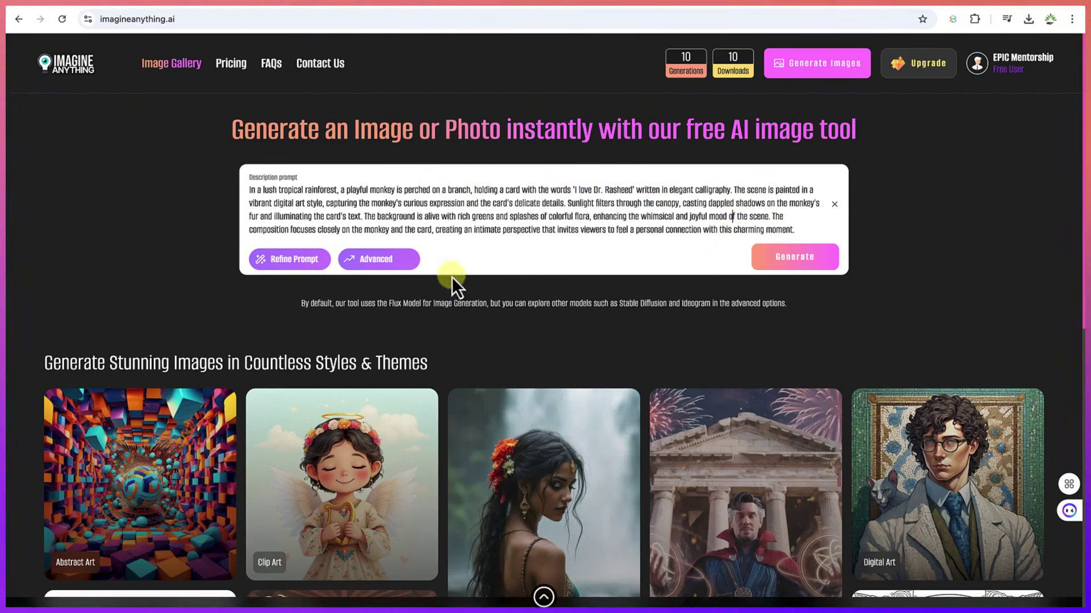
pyautogui.click(397, 262)
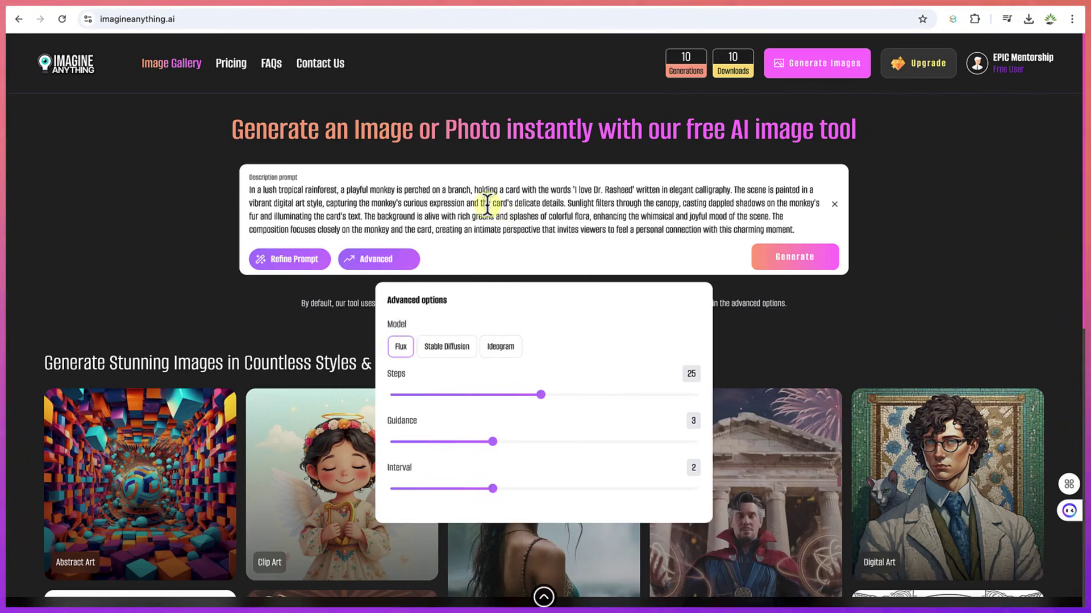
# Generate the monkey image, open its Free Playful Monkey Image page, and download 10476831.jpg.
pyautogui.click(784, 257)
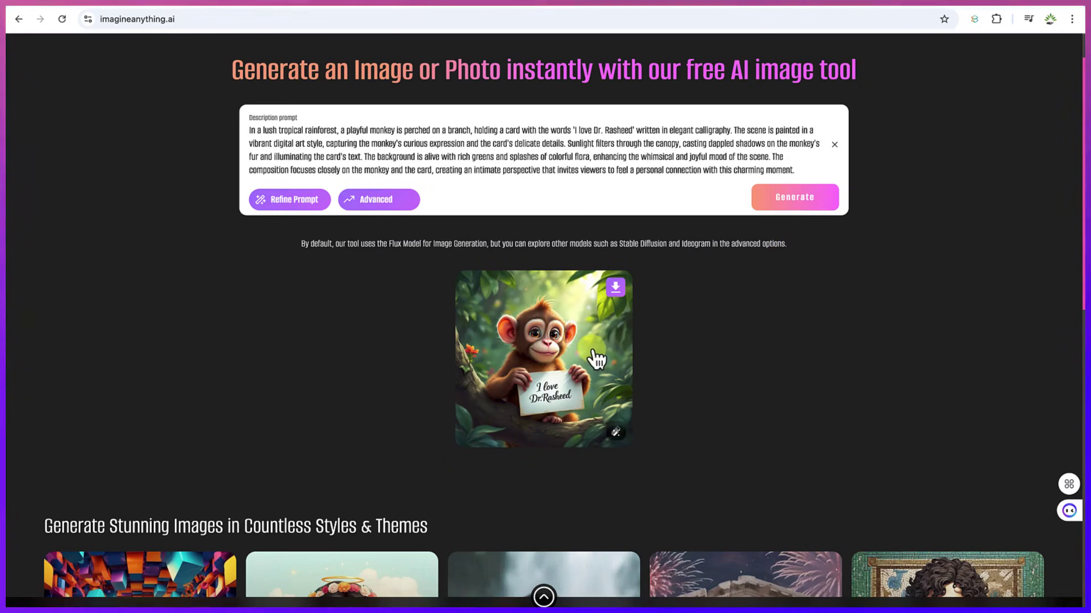
pyautogui.click(595, 359)
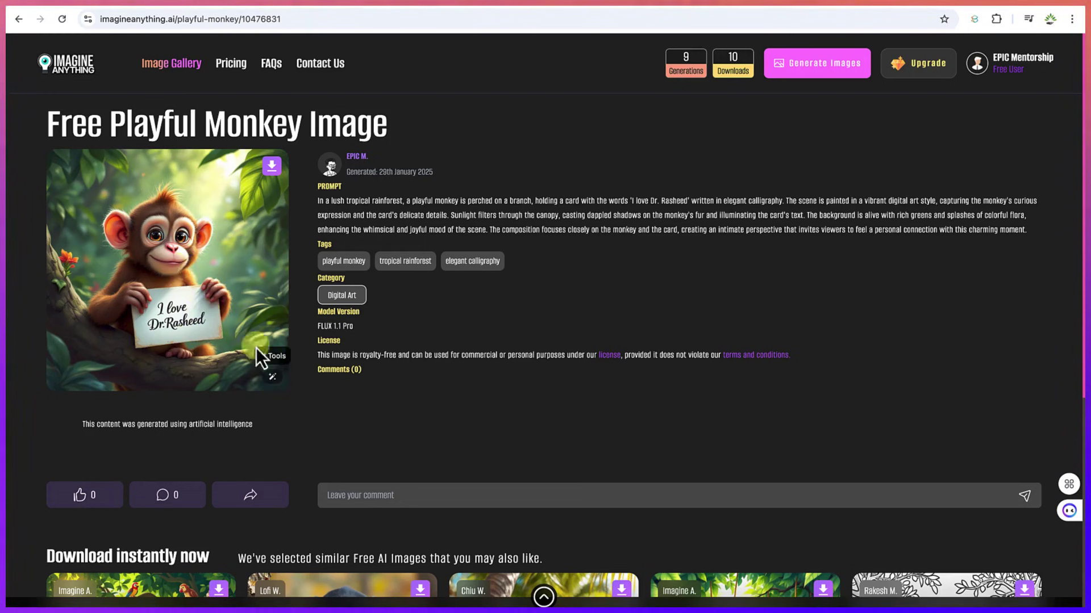
pyautogui.click(273, 170)
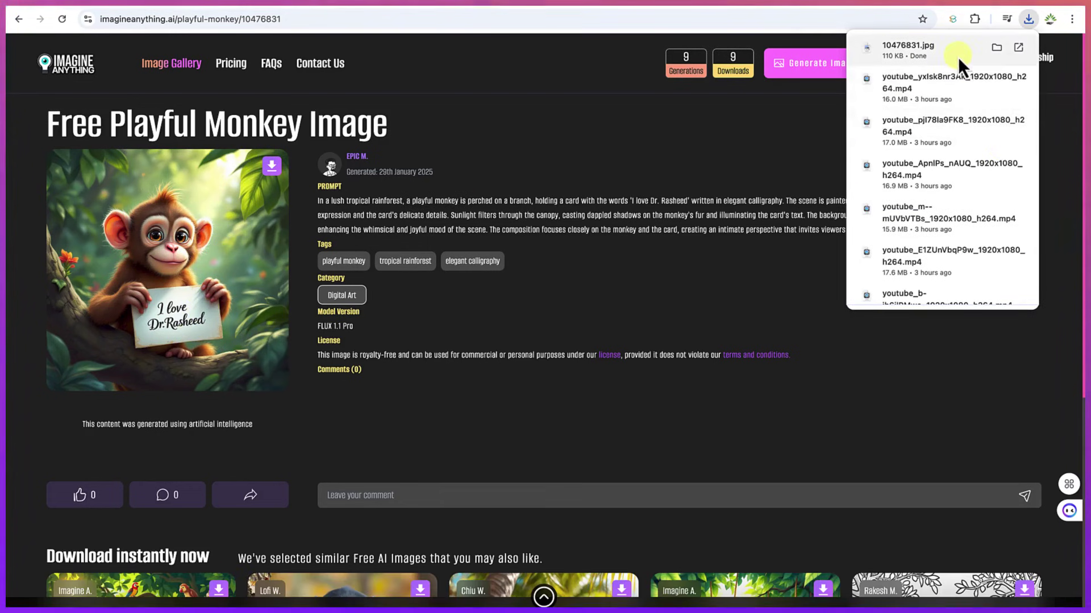
# View 10476831.jpg from Chrome's downloads in Preview, zoomed in, then close Preview.
pyautogui.click(958, 57)
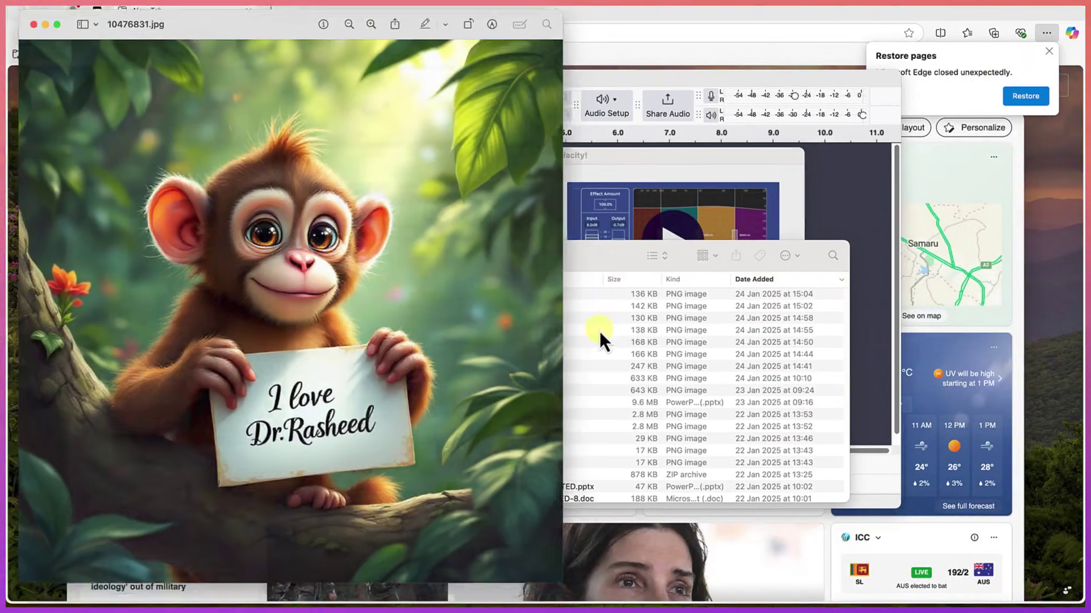
pyautogui.scroll(3, 226, 380)
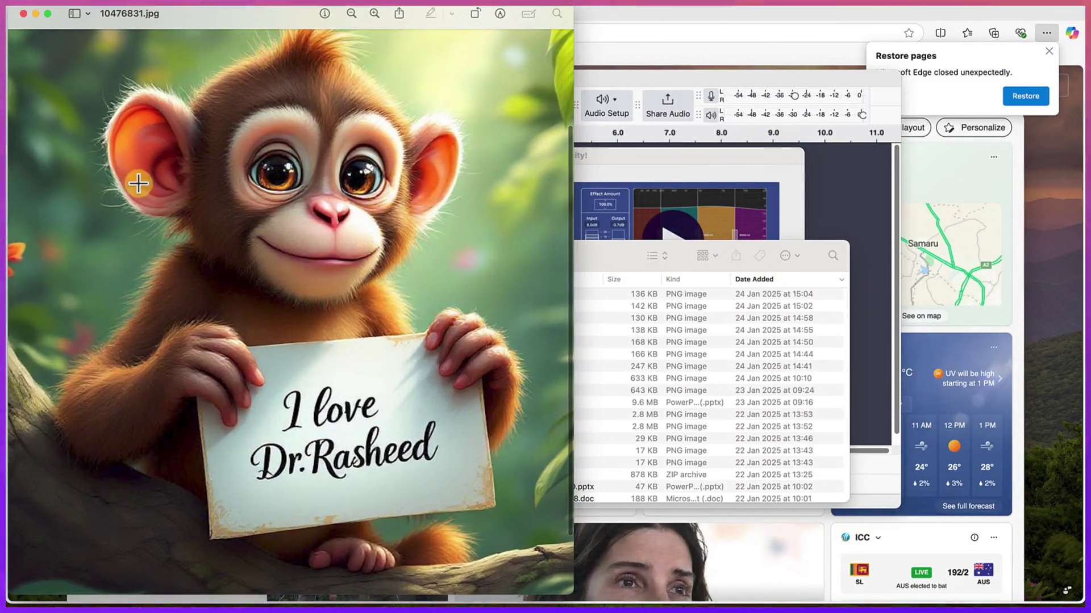
pyautogui.click(23, 14)
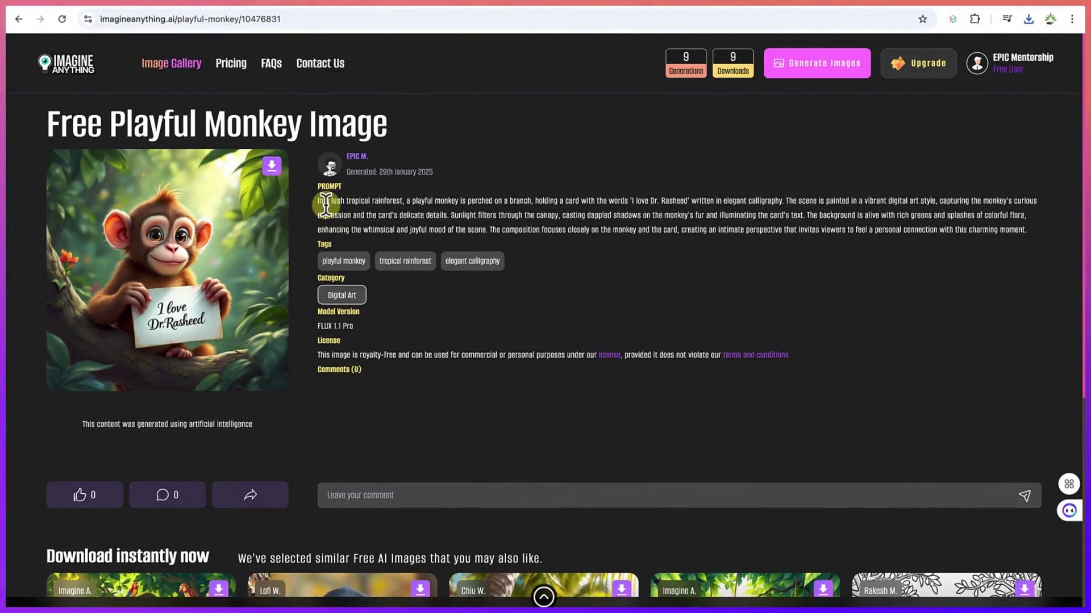
# Copy the refined rainforest monkey prompt and paste it into the home page's empty prompt field.
pyautogui.moveTo(316, 202); pyautogui.dragTo(1078, 242)
pyautogui.hotkey('ctrl', 'c')
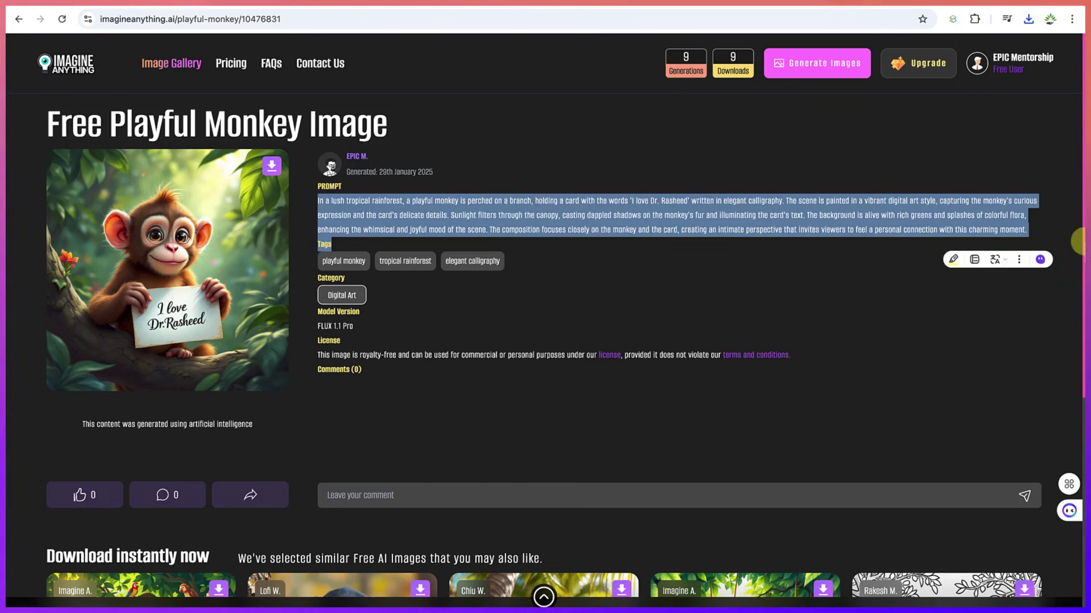
pyautogui.click(67, 67)
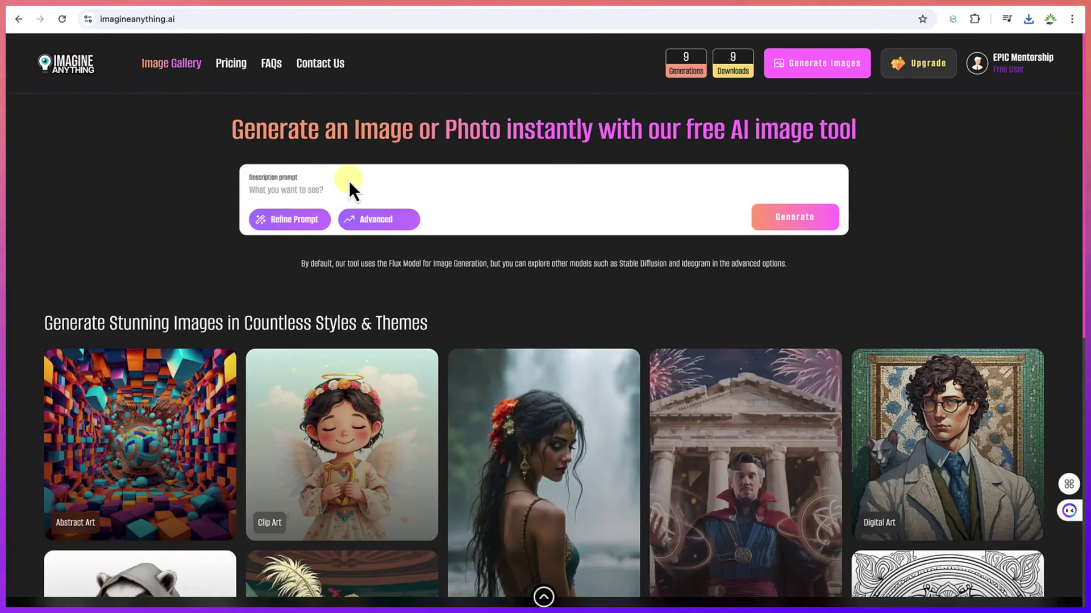
pyautogui.click(328, 189)
pyautogui.hotkey('ctrl', 'v')
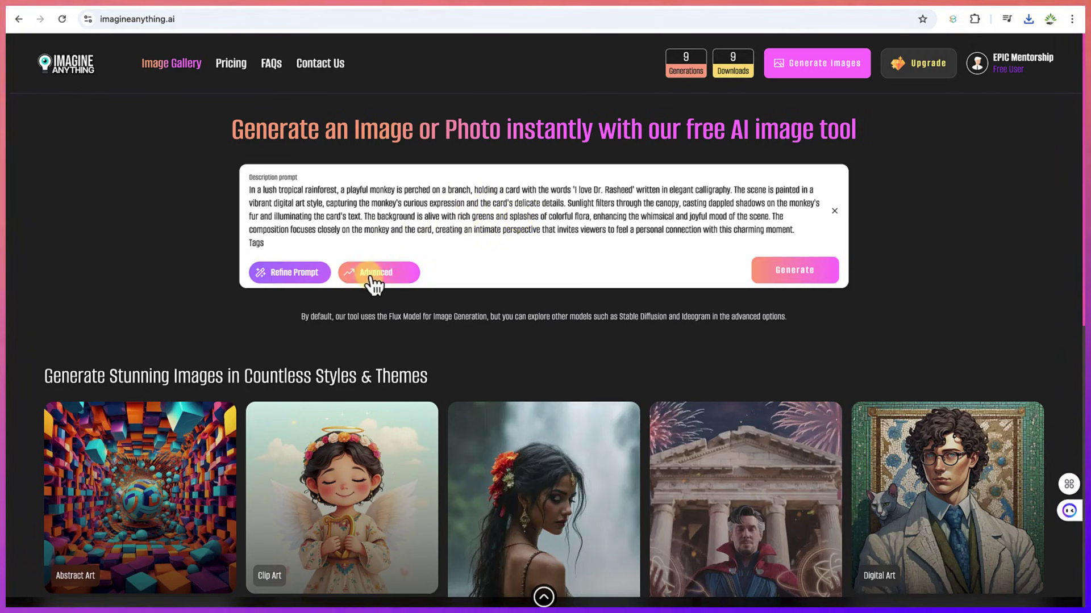
# Switch the model to Stable Diffusion and generate the image.
pyautogui.click(349, 274)
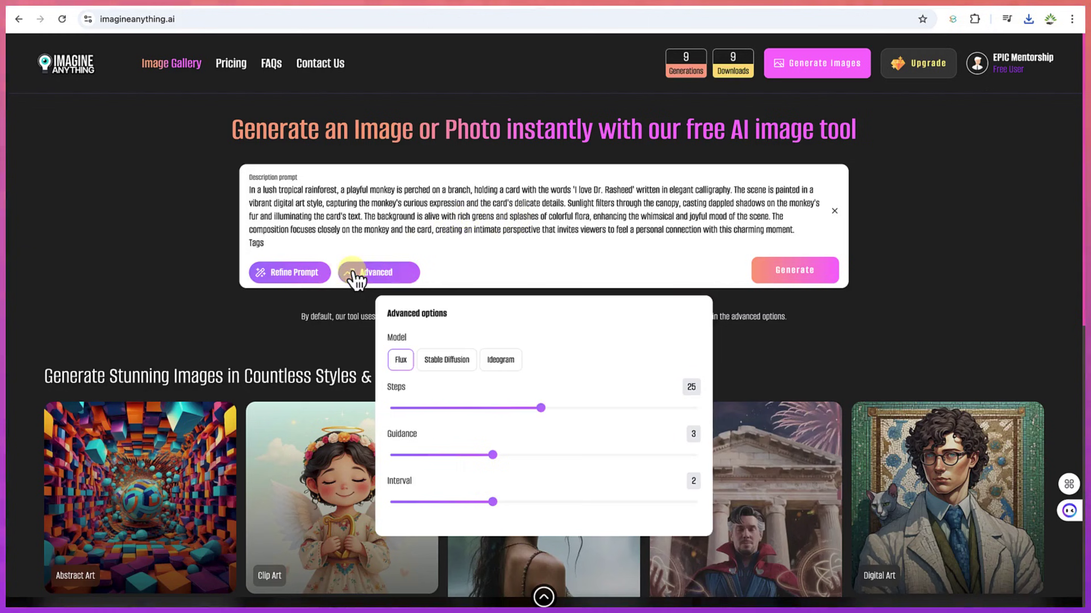
pyautogui.click(443, 358)
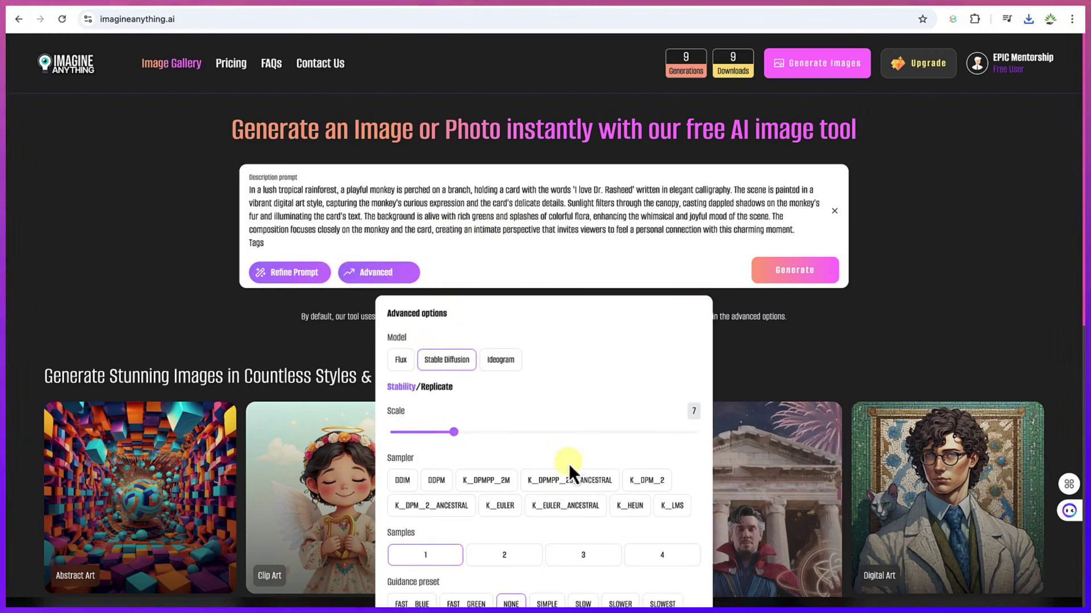
pyautogui.scroll(-1, 539, 520)
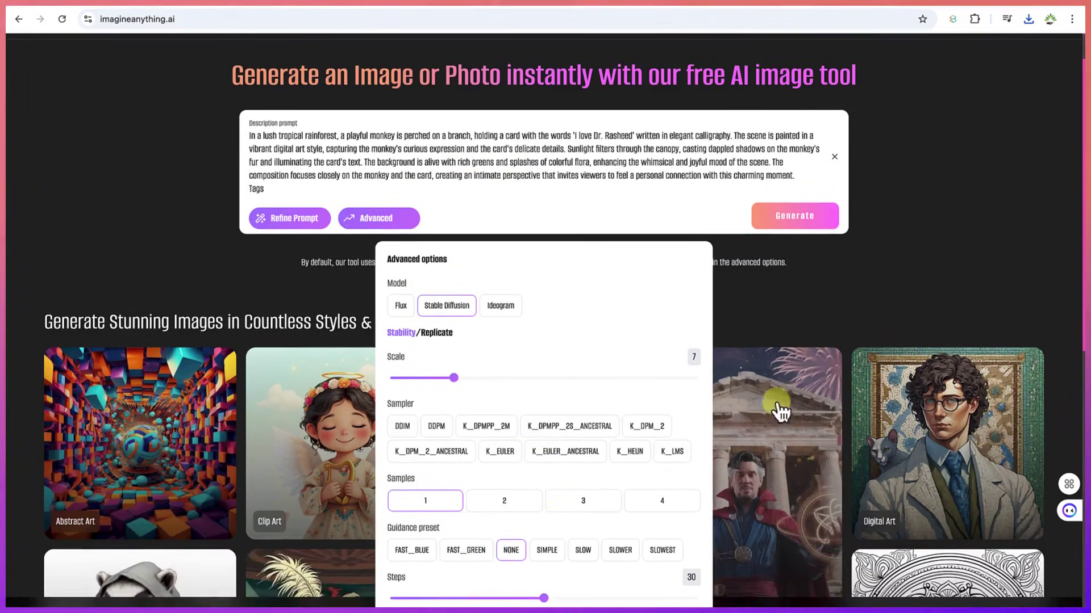
pyautogui.click(816, 218)
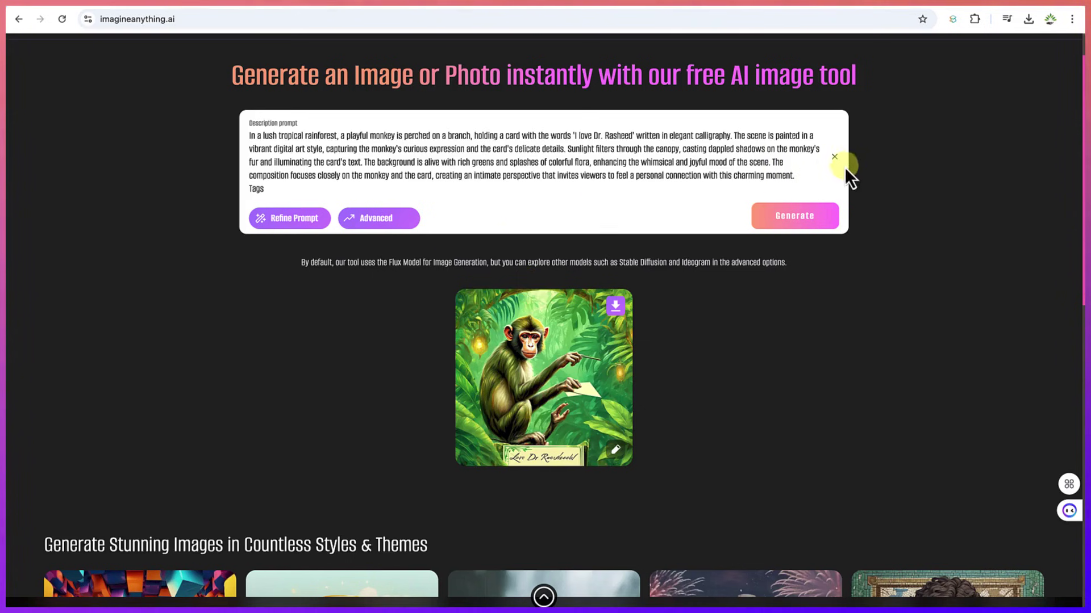
# Replace the prompt with the lion-in-an-office-with-coffee description and generate it with Ideogram.
pyautogui.tripleClick(703, 174)
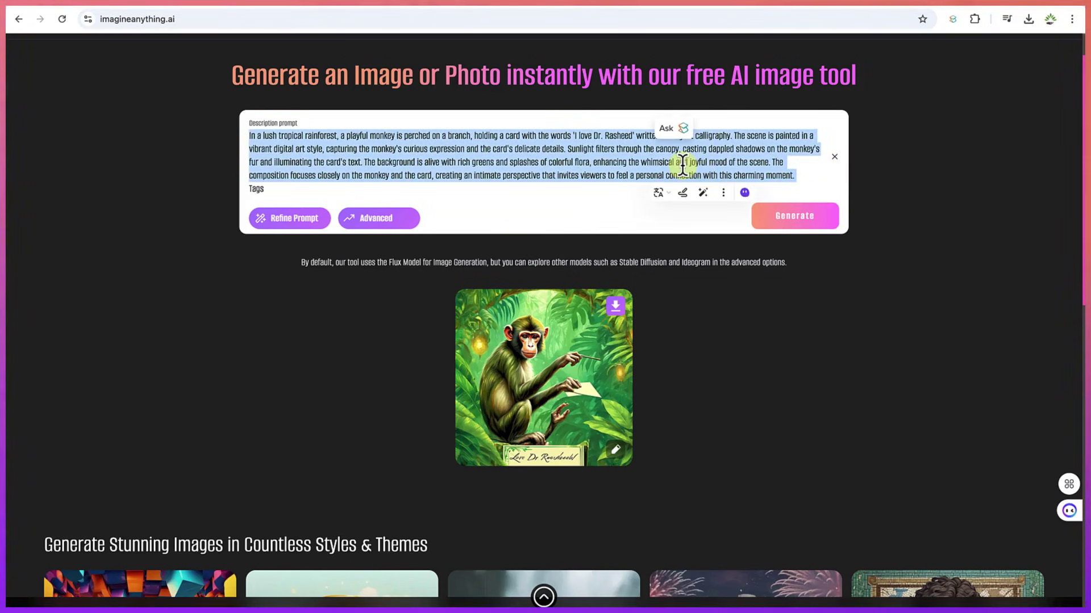
pyautogui.write('the image of a lion in an office browsing with a computer and a cup of coffee')
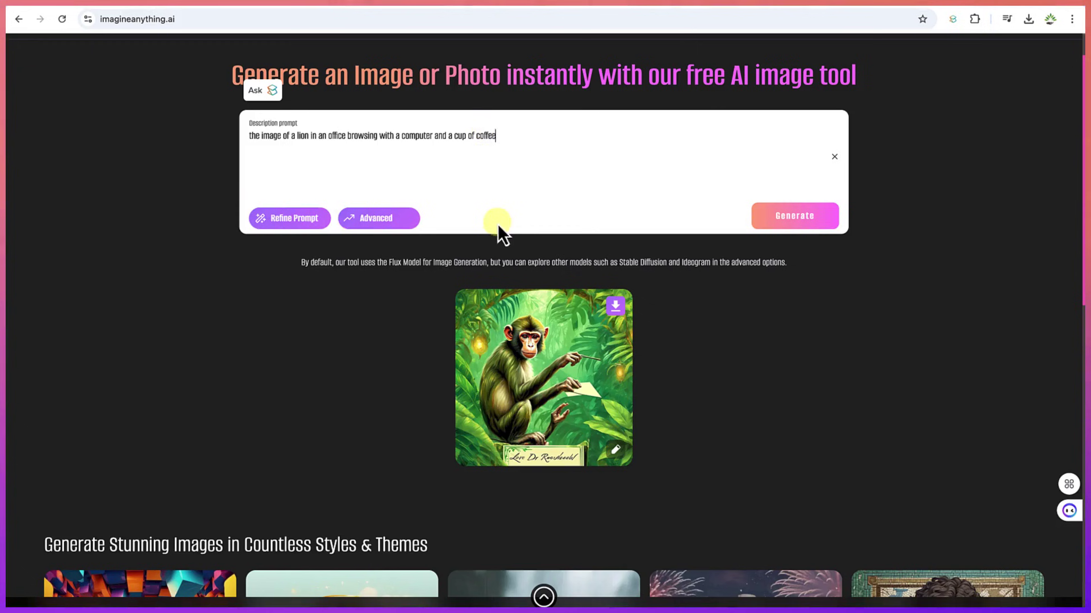
pyautogui.click(377, 221)
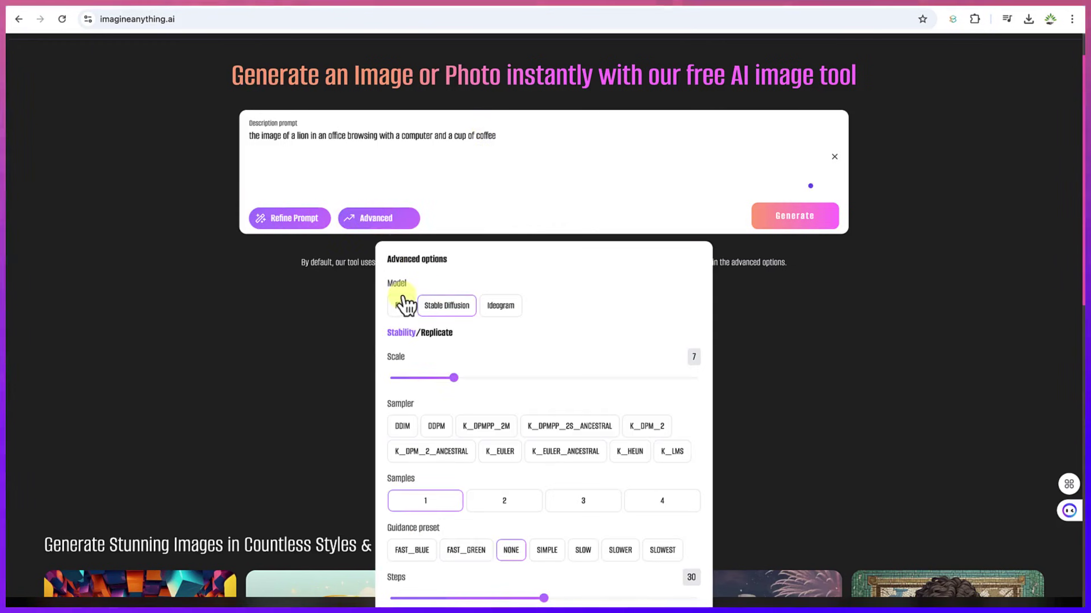
pyautogui.click(503, 309)
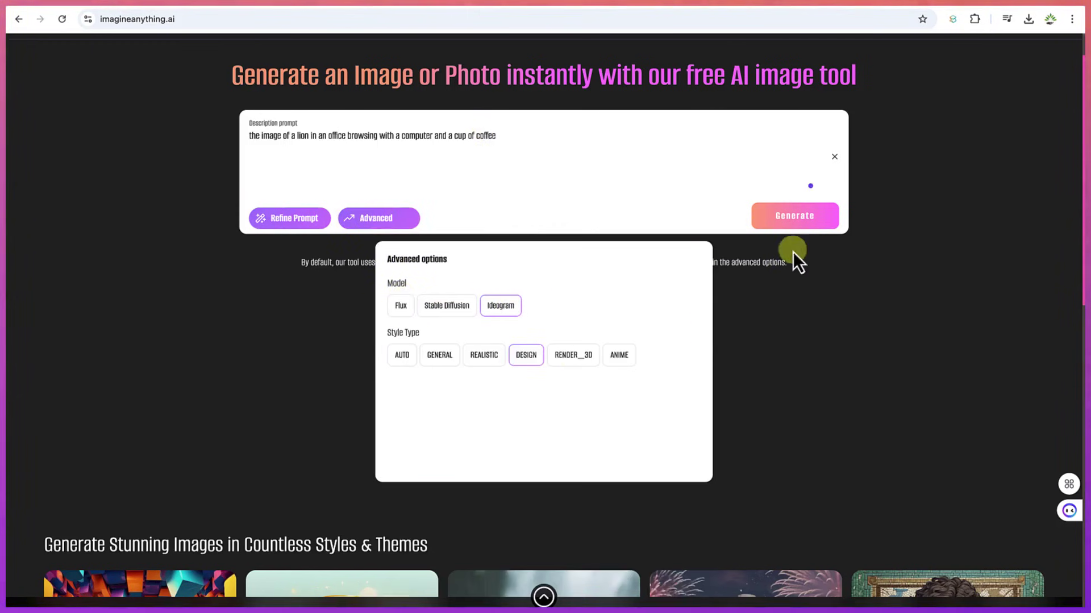
pyautogui.click(799, 216)
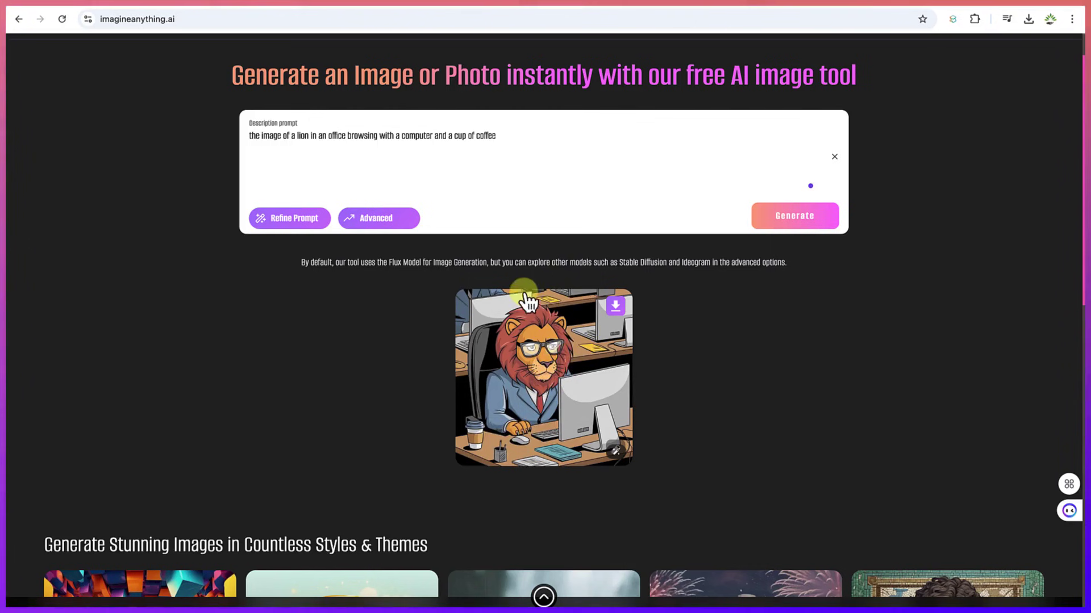
# Refine the lion prompt, generate it with Flux, and open the Free Majestic Lion Image page.
pyautogui.tripleClick(490, 135)
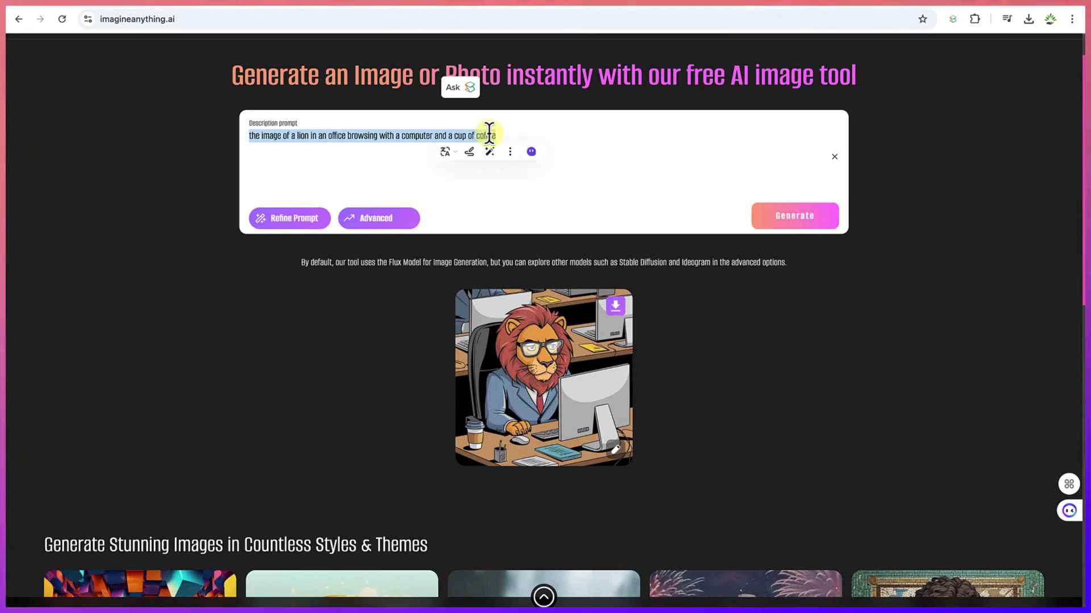
pyautogui.click(372, 227)
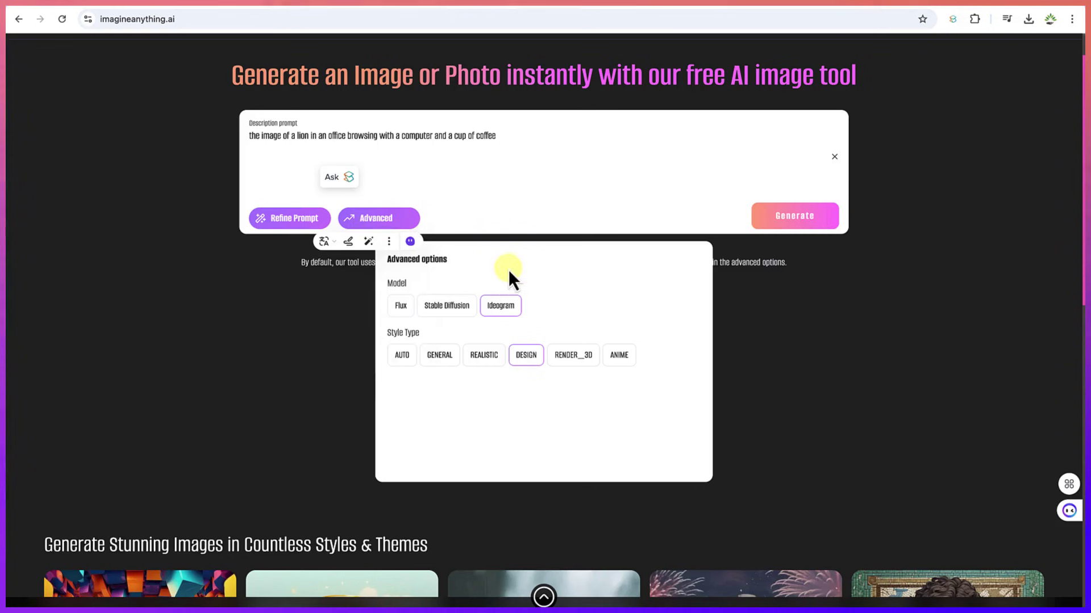
pyautogui.click(401, 307)
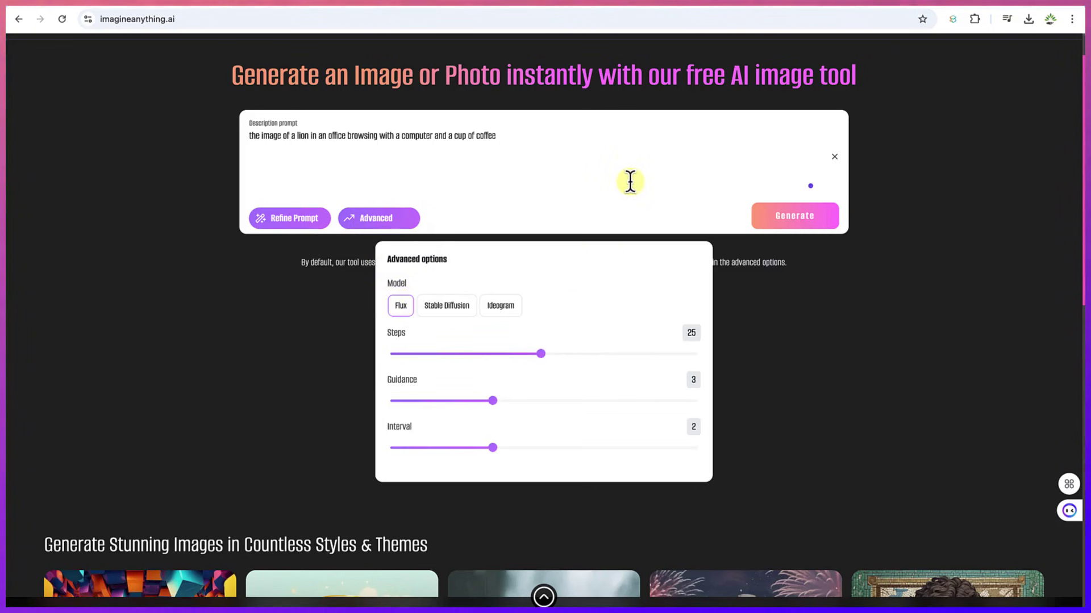
pyautogui.click(546, 172)
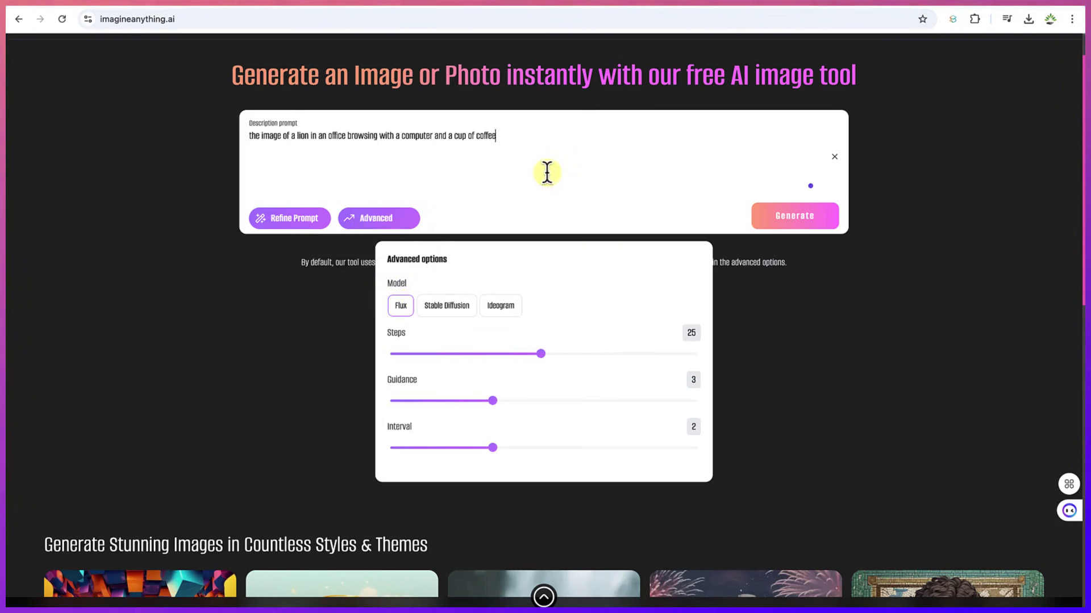
pyautogui.click(272, 223)
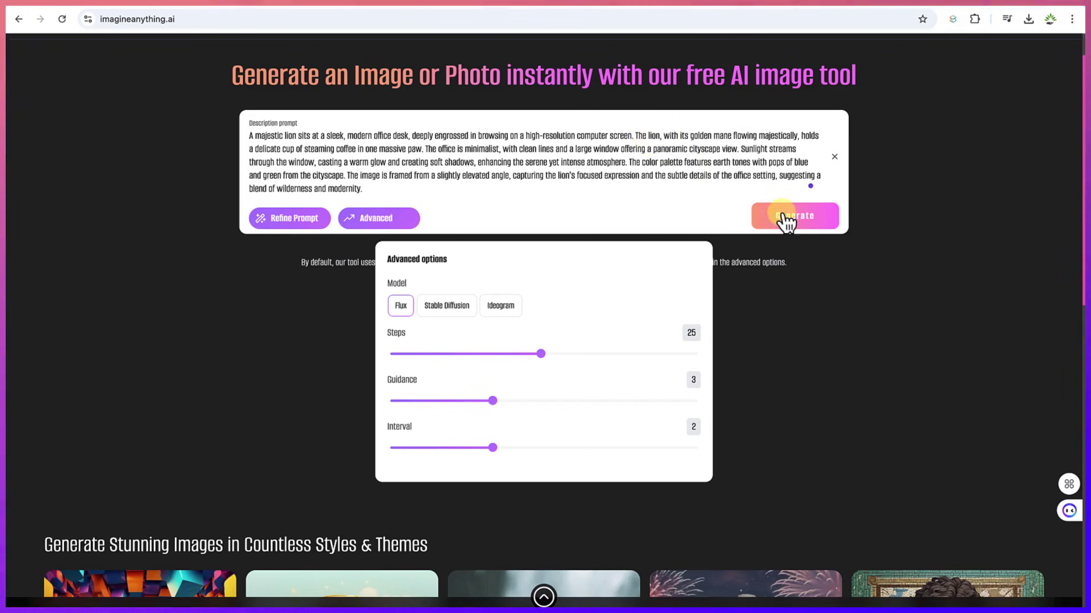
pyautogui.click(787, 222)
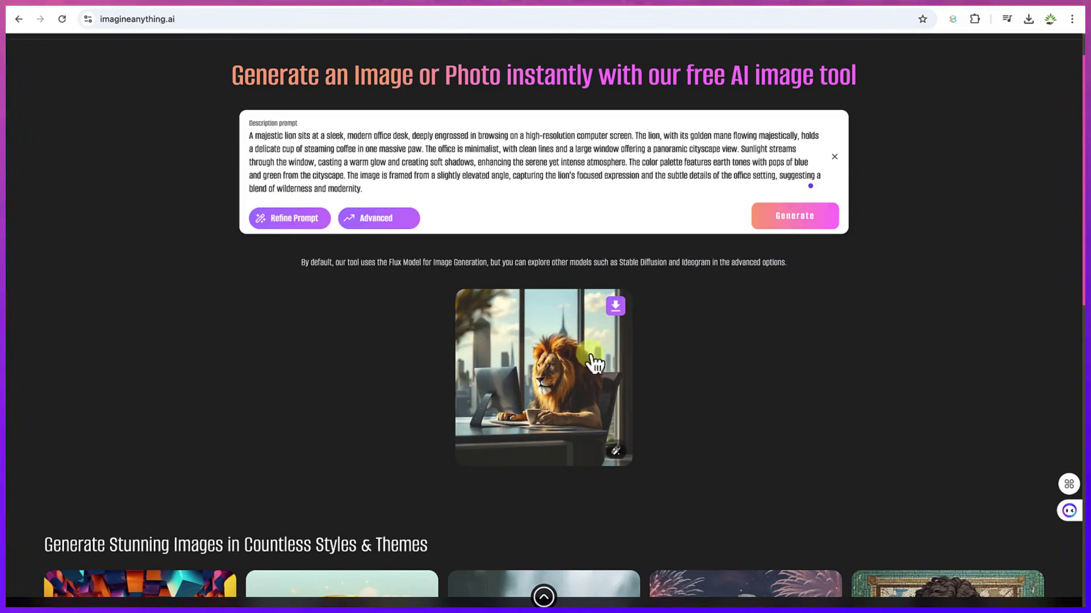
pyautogui.click(550, 392)
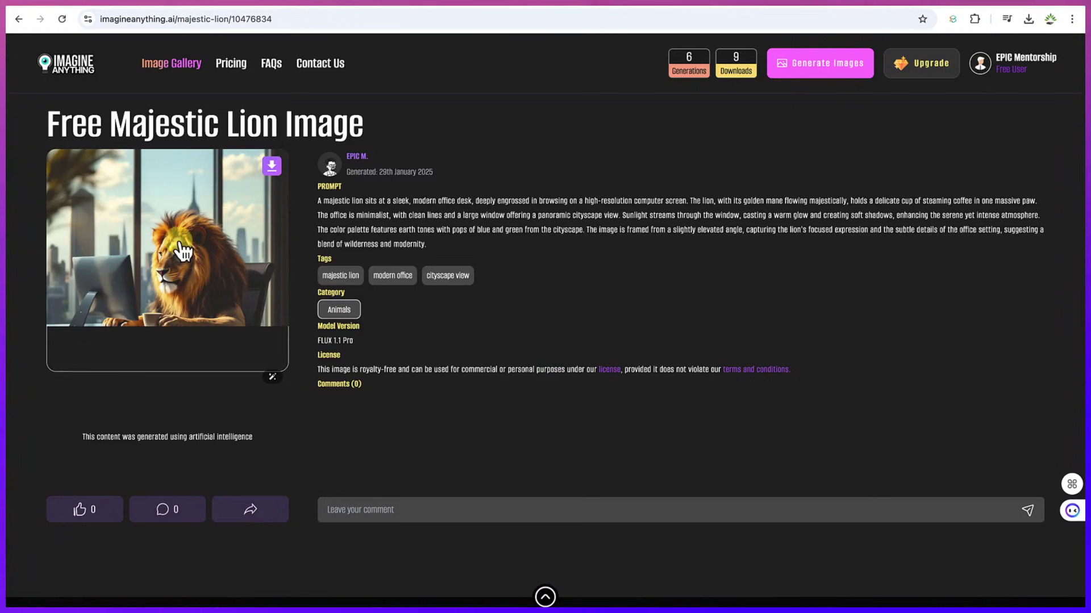
# Download the majestic lion image, saving it as 10476834.jpg and viewing it in Preview.
pyautogui.click(273, 166)
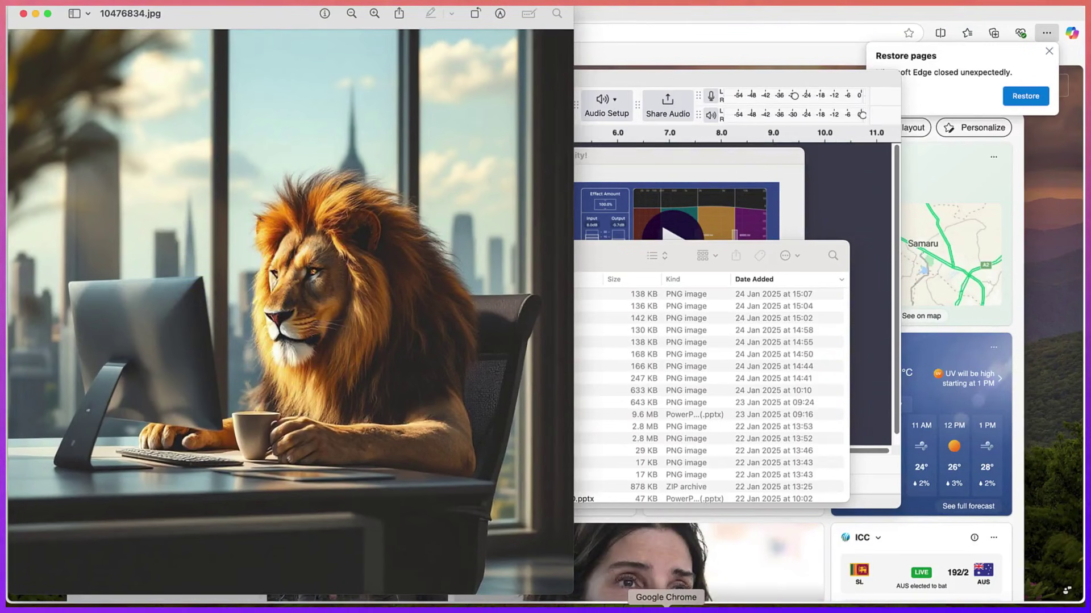
# Switch from Preview back to the imagineanything.ai home page with an empty prompt.
pyautogui.hotkey('ctrl', 'Right')
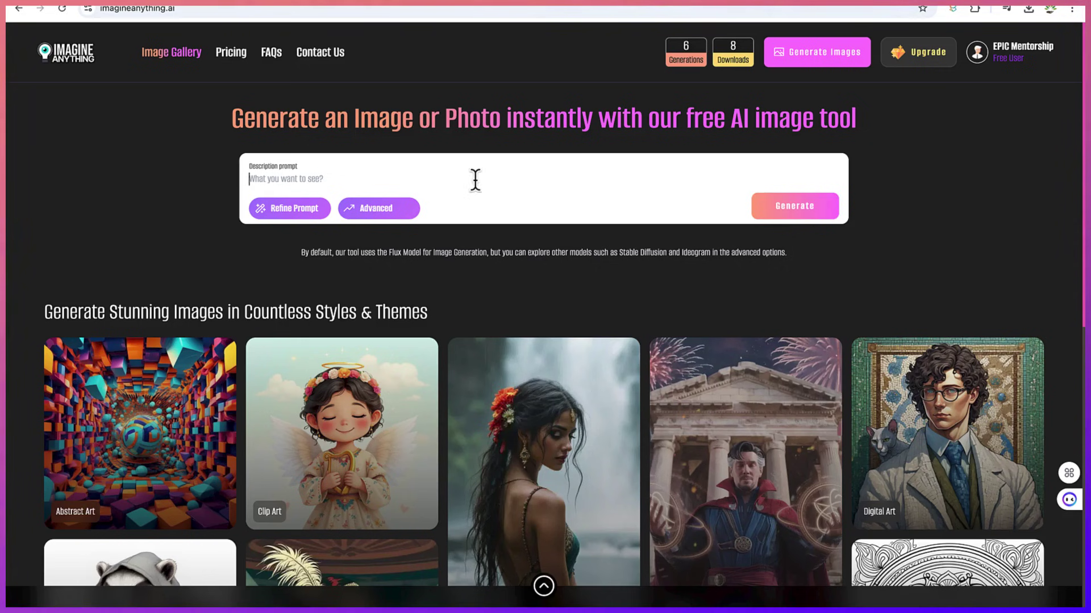
# Generate an image from the prompt 'selfie', download it and open 10476863.jpg in Preview.
pyautogui.click(475, 180)
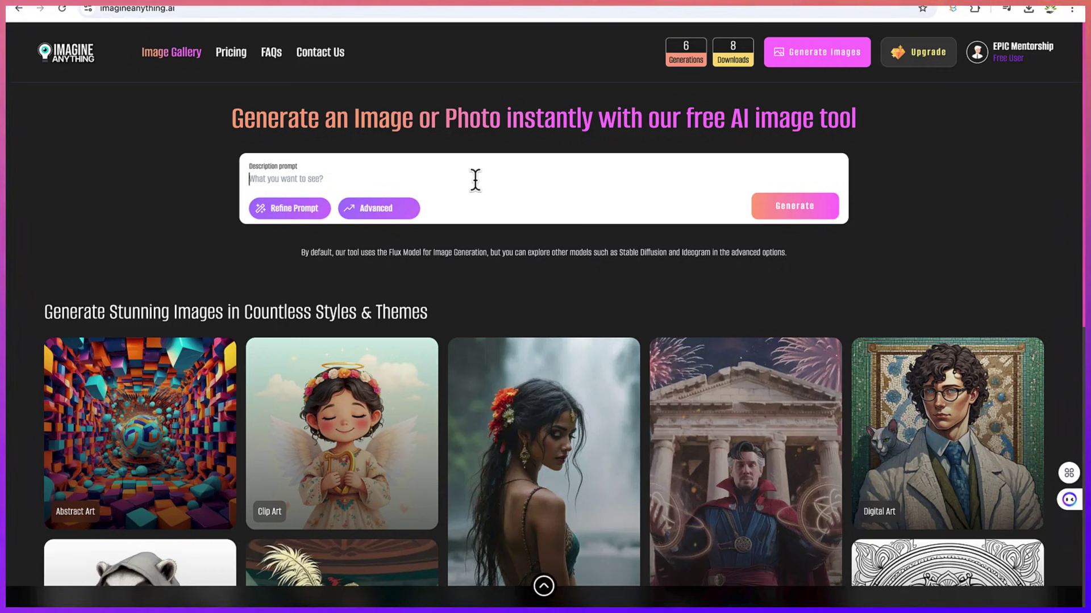
pyautogui.write('selfie.jpg')
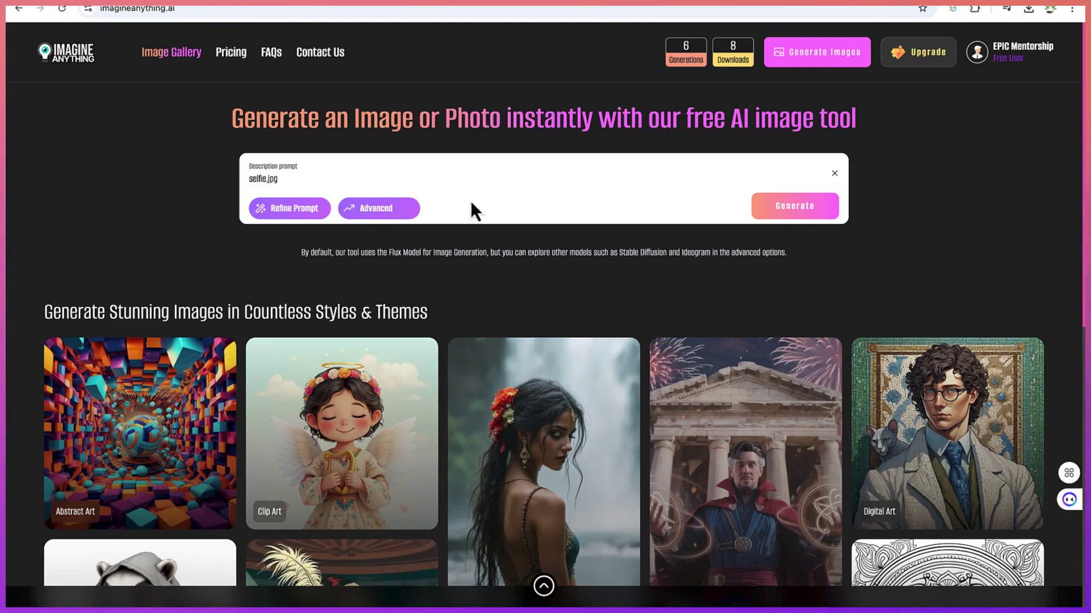
pyautogui.click(825, 210)
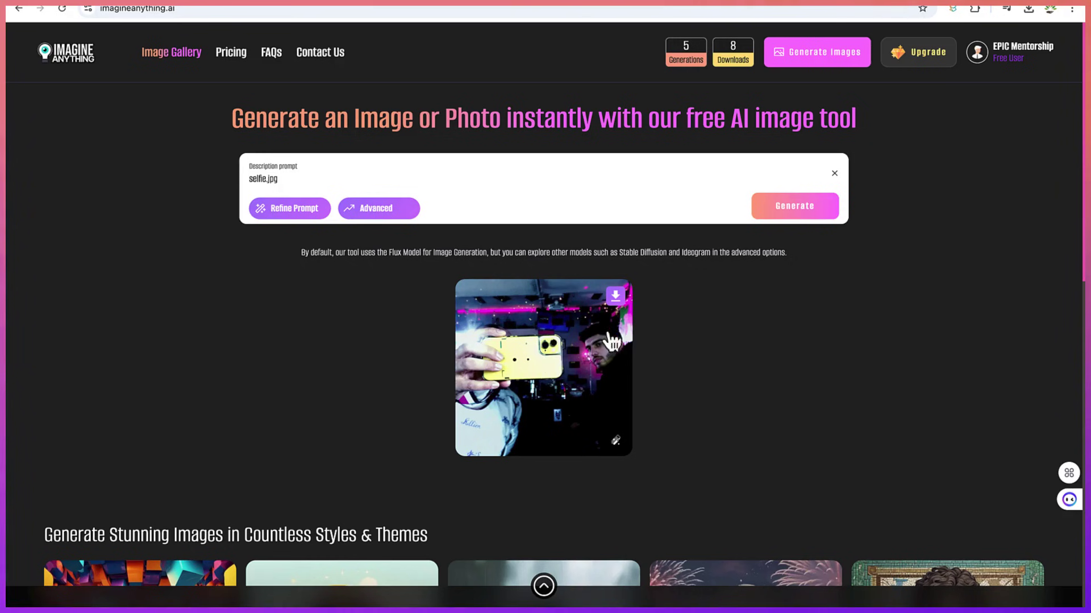
pyautogui.click(616, 298)
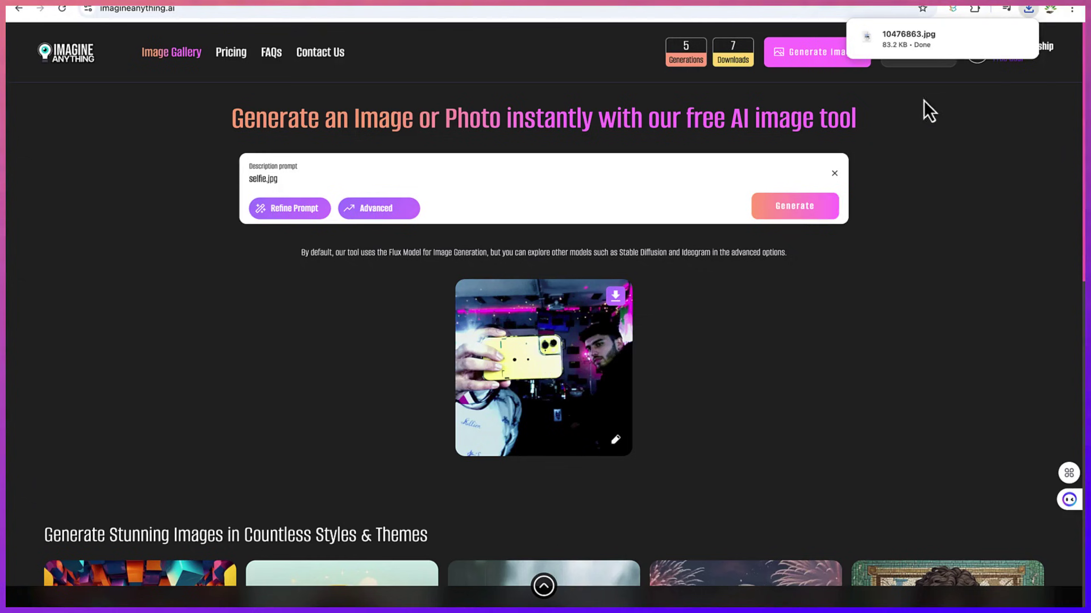
pyautogui.click(936, 43)
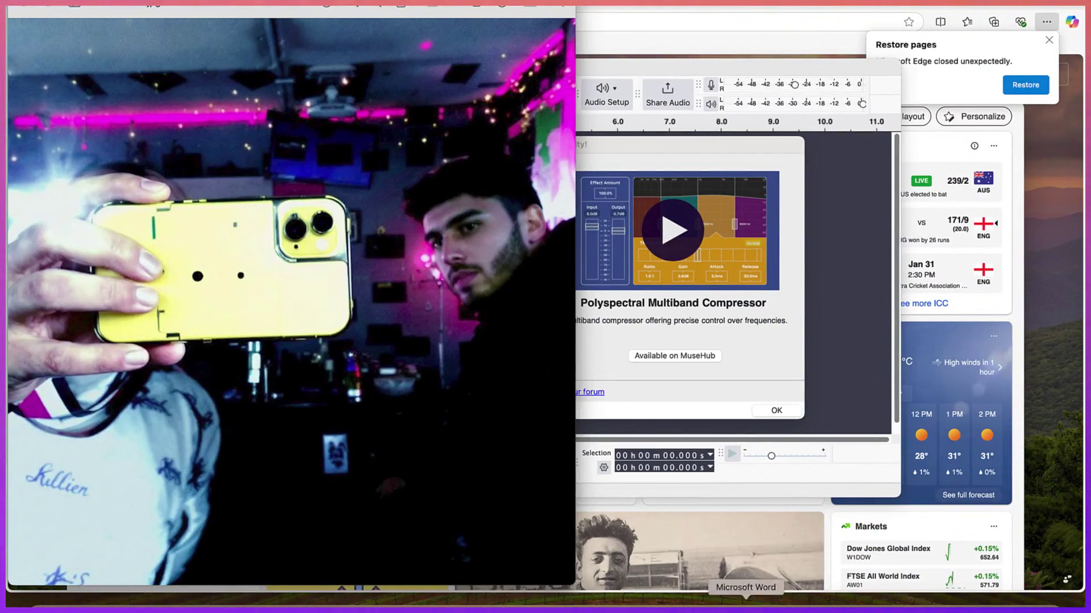
# Refine the selfie prompt, generate the curly-haired woman city selfie, then download and open 10476864.jpg.
pyautogui.click(630, 602)
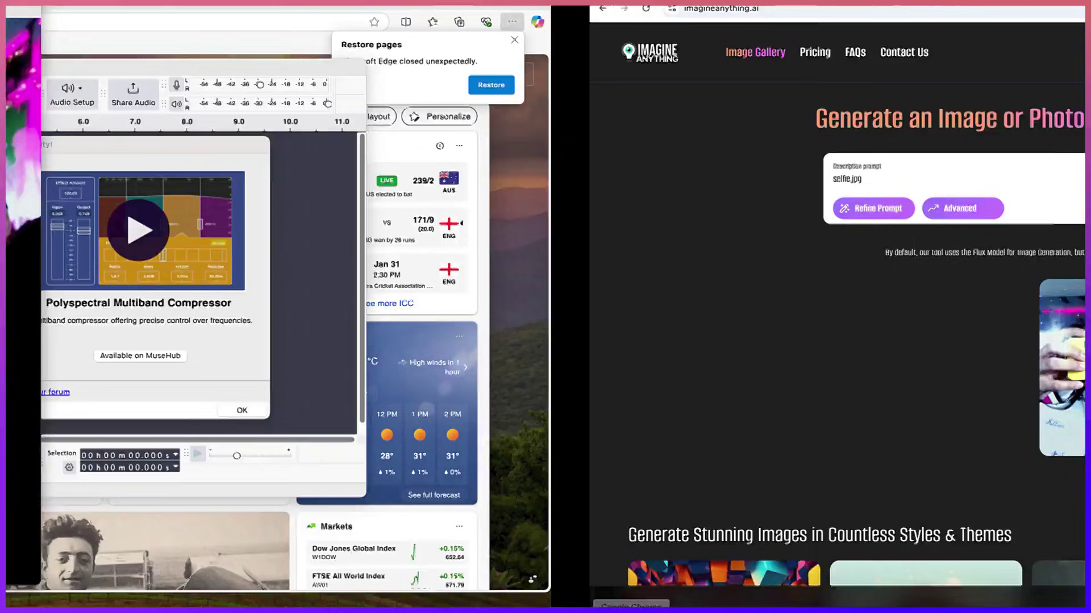
pyautogui.click(273, 219)
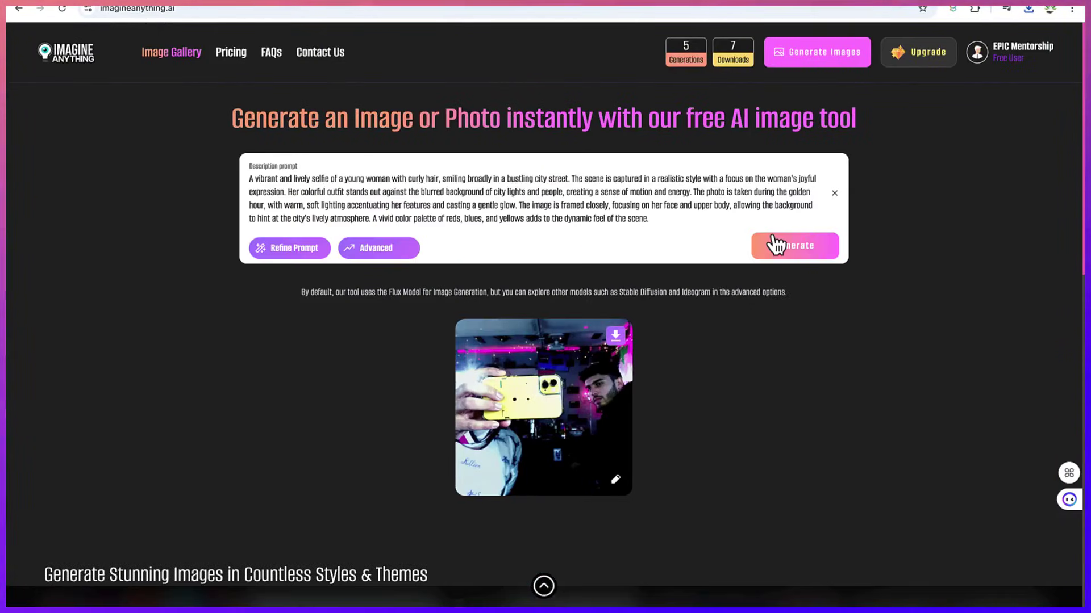
pyautogui.click(789, 253)
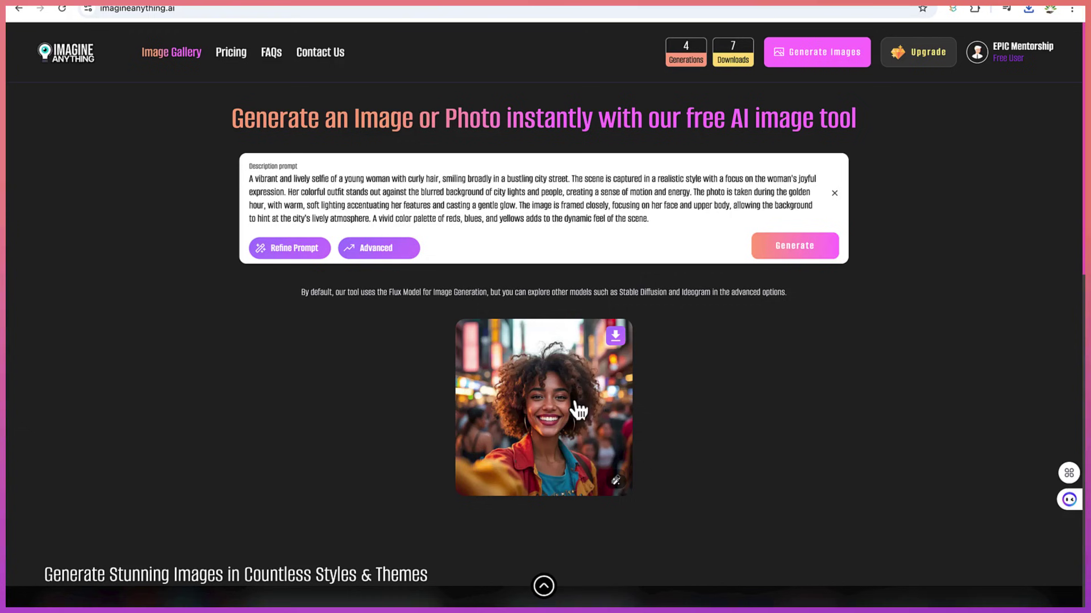
pyautogui.click(613, 341)
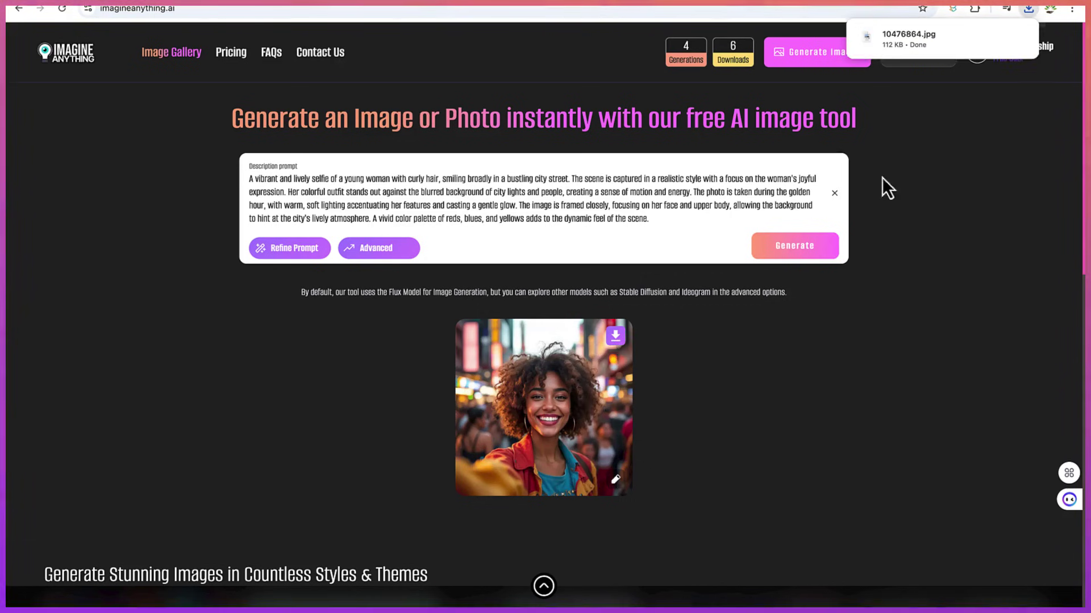
pyautogui.click(960, 43)
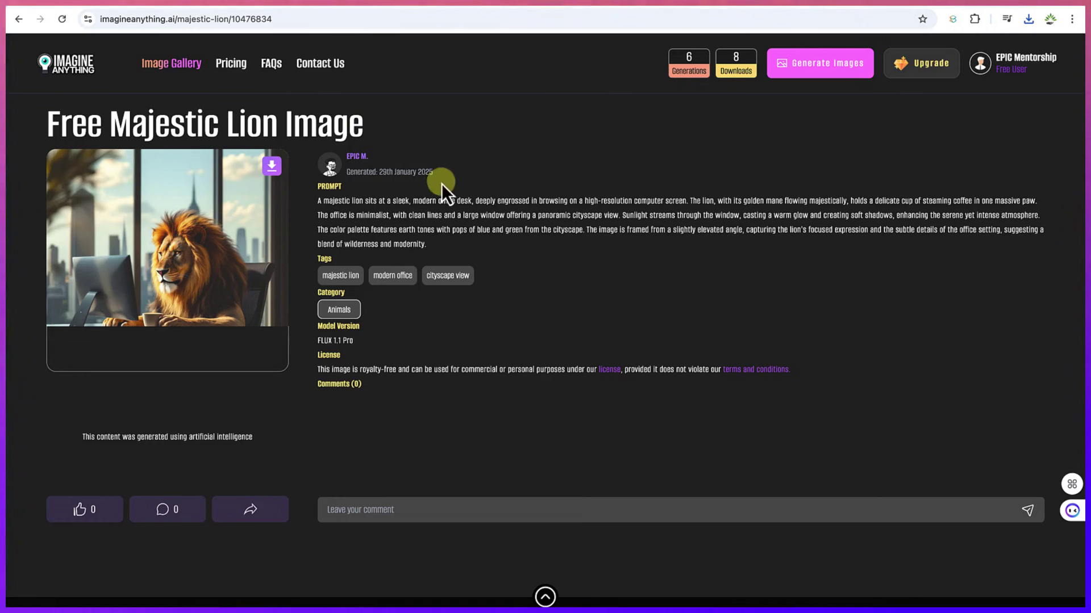
# Show the Free $0.00, Premium $9.99 and Deluxe $14.99 plans via the Upgrade button.
pyautogui.click(914, 77)
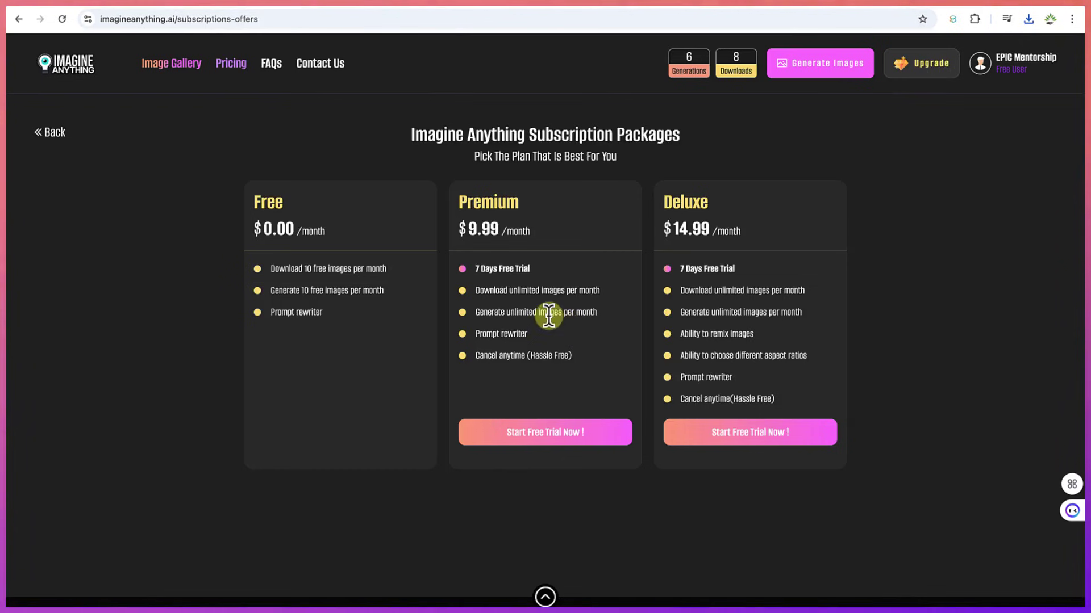